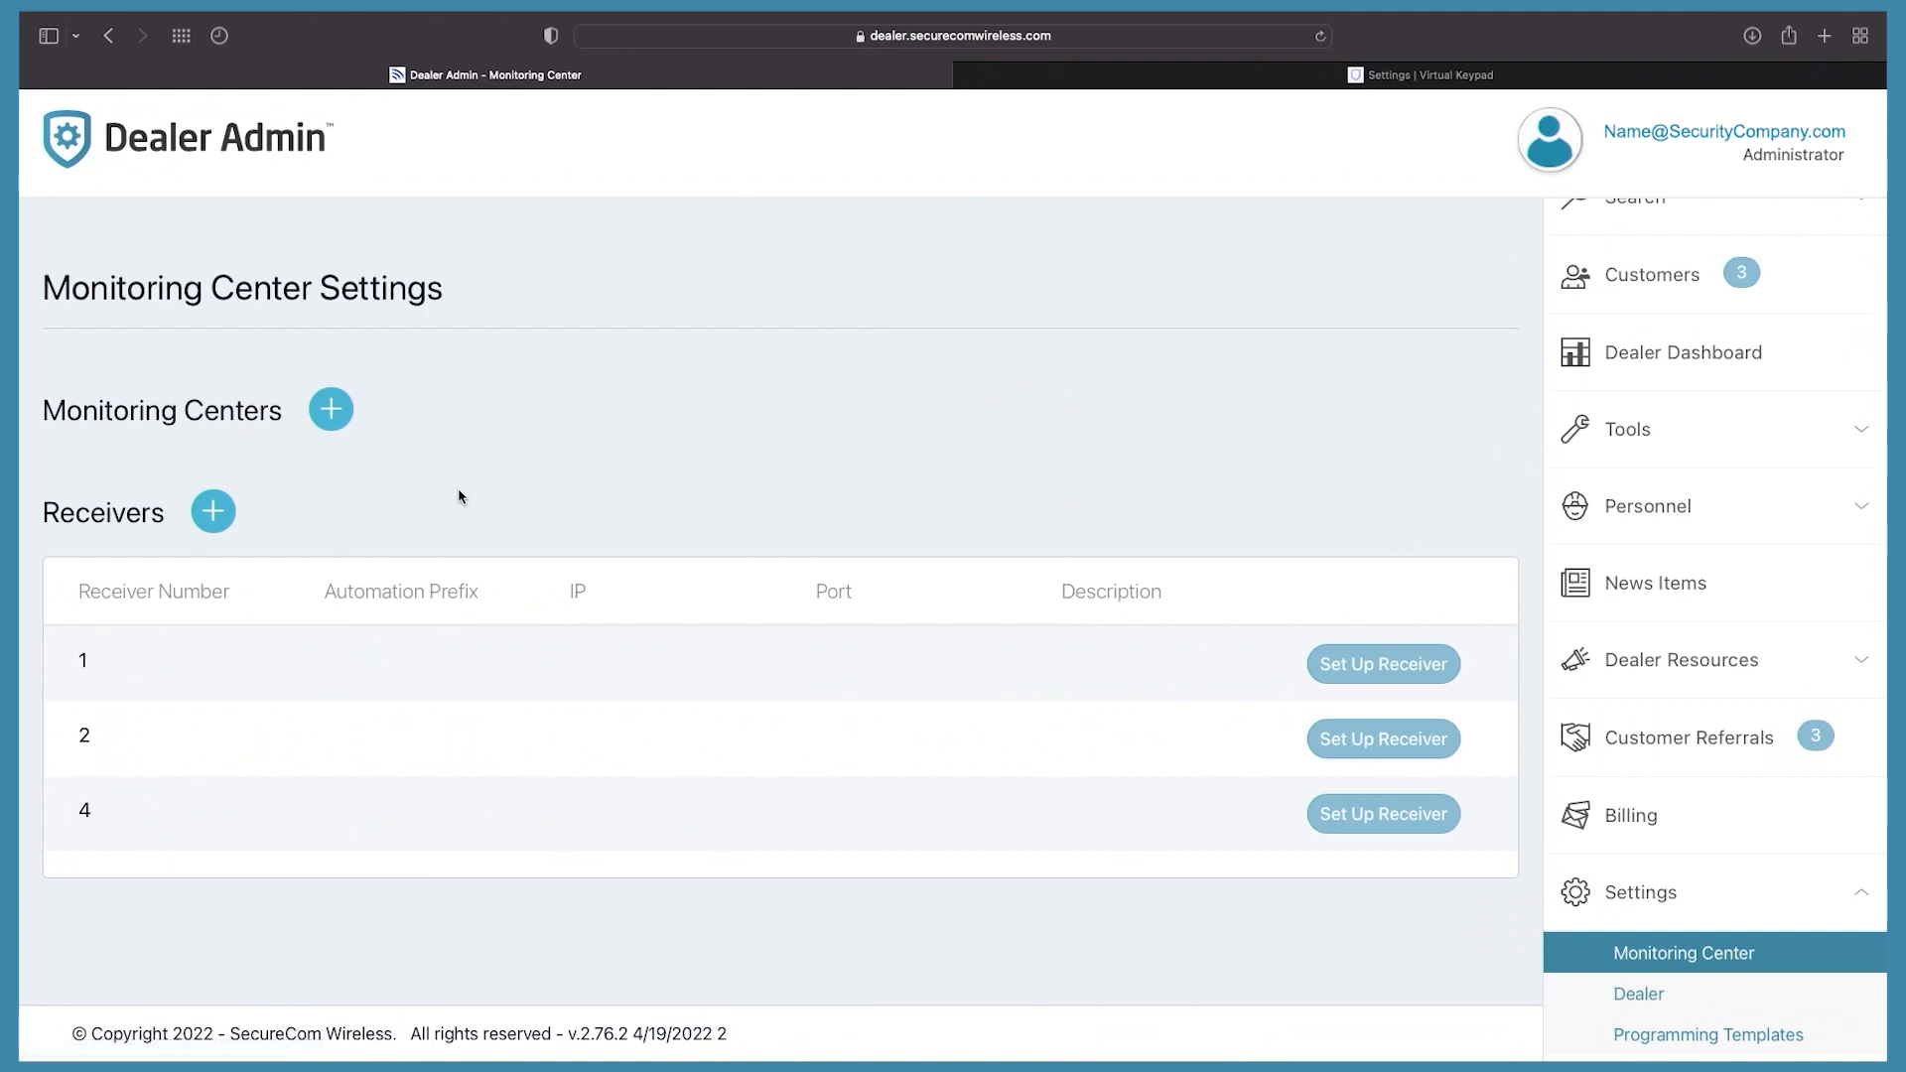
Step: Add a new monitoring center with Your Monitoring Station selected as the provider
{"action": "left_click", "coordinate": [332, 411]}
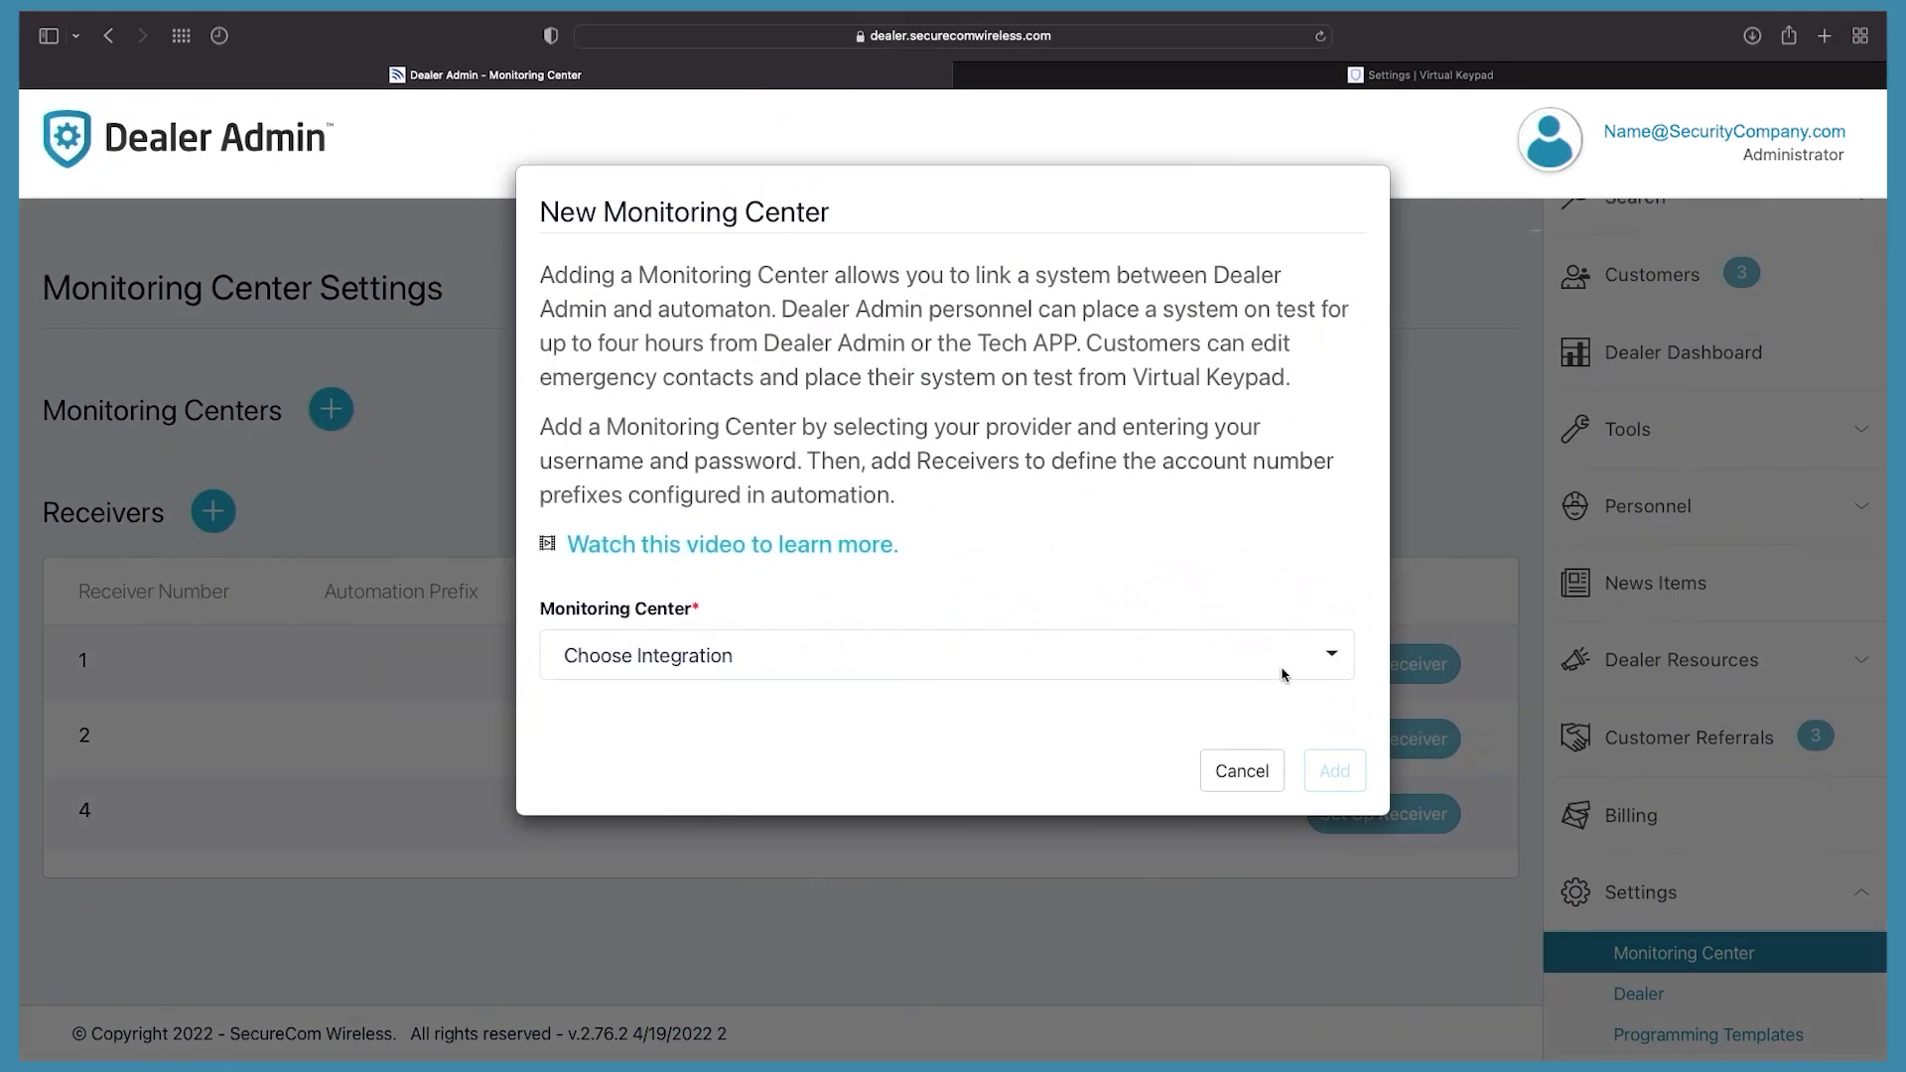
{"action": "left_click", "coordinate": [1284, 675]}
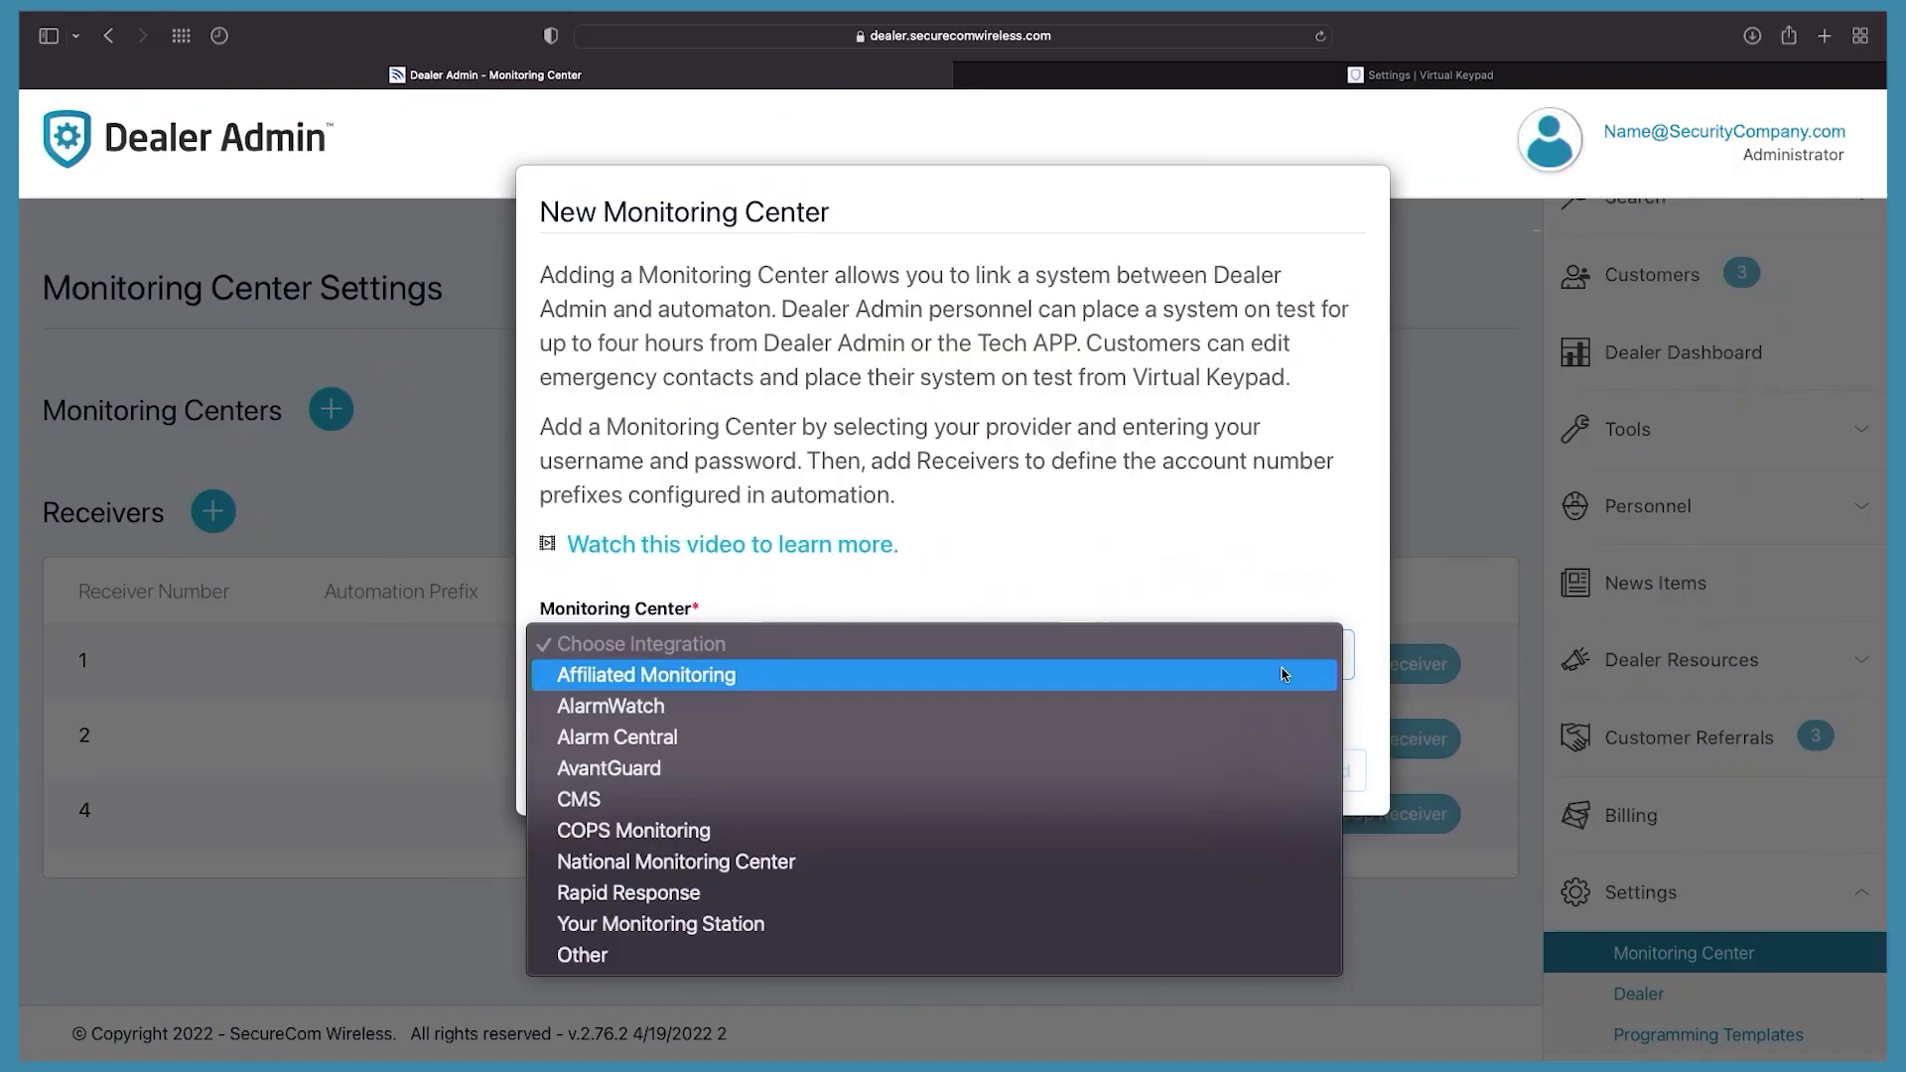
{"action": "left_click", "coordinate": [1121, 923]}
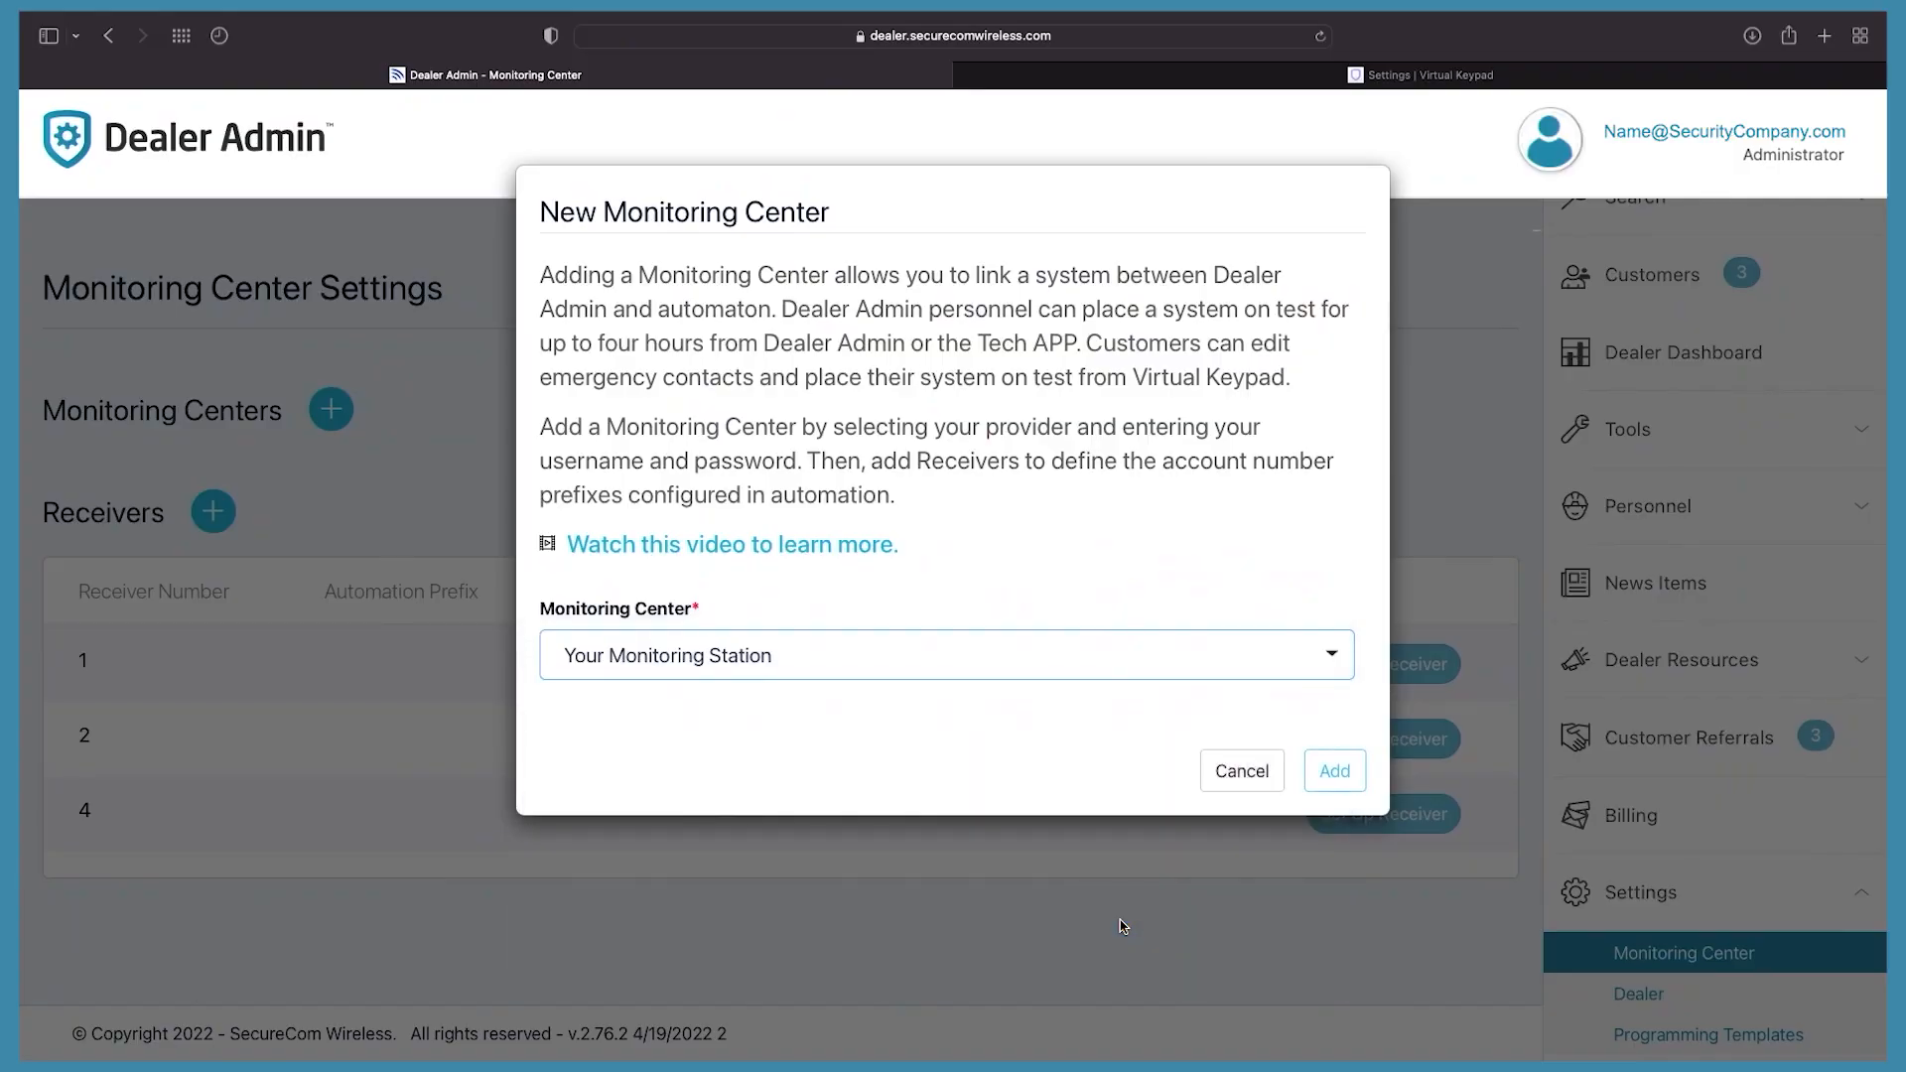
{"action": "left_click", "coordinate": [1340, 785]}
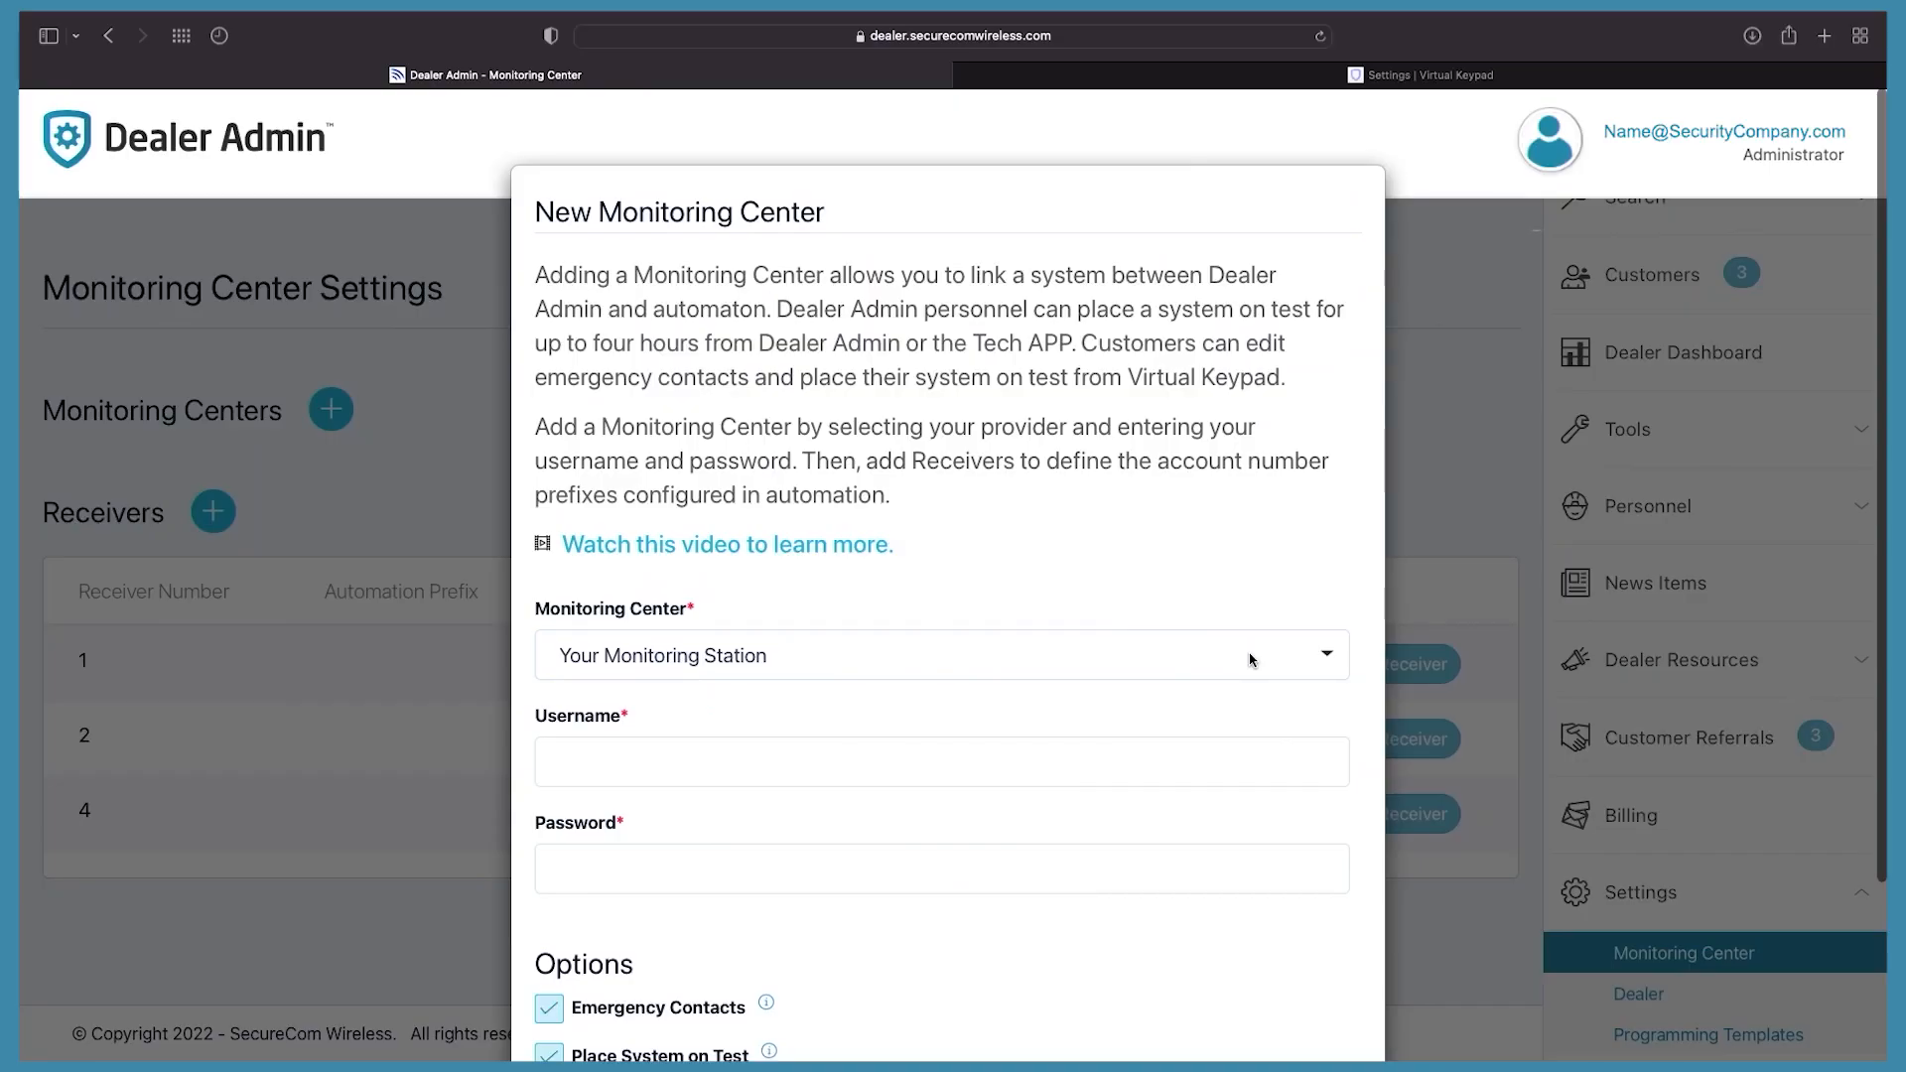
{"action": "left_click", "coordinate": [1252, 661]}
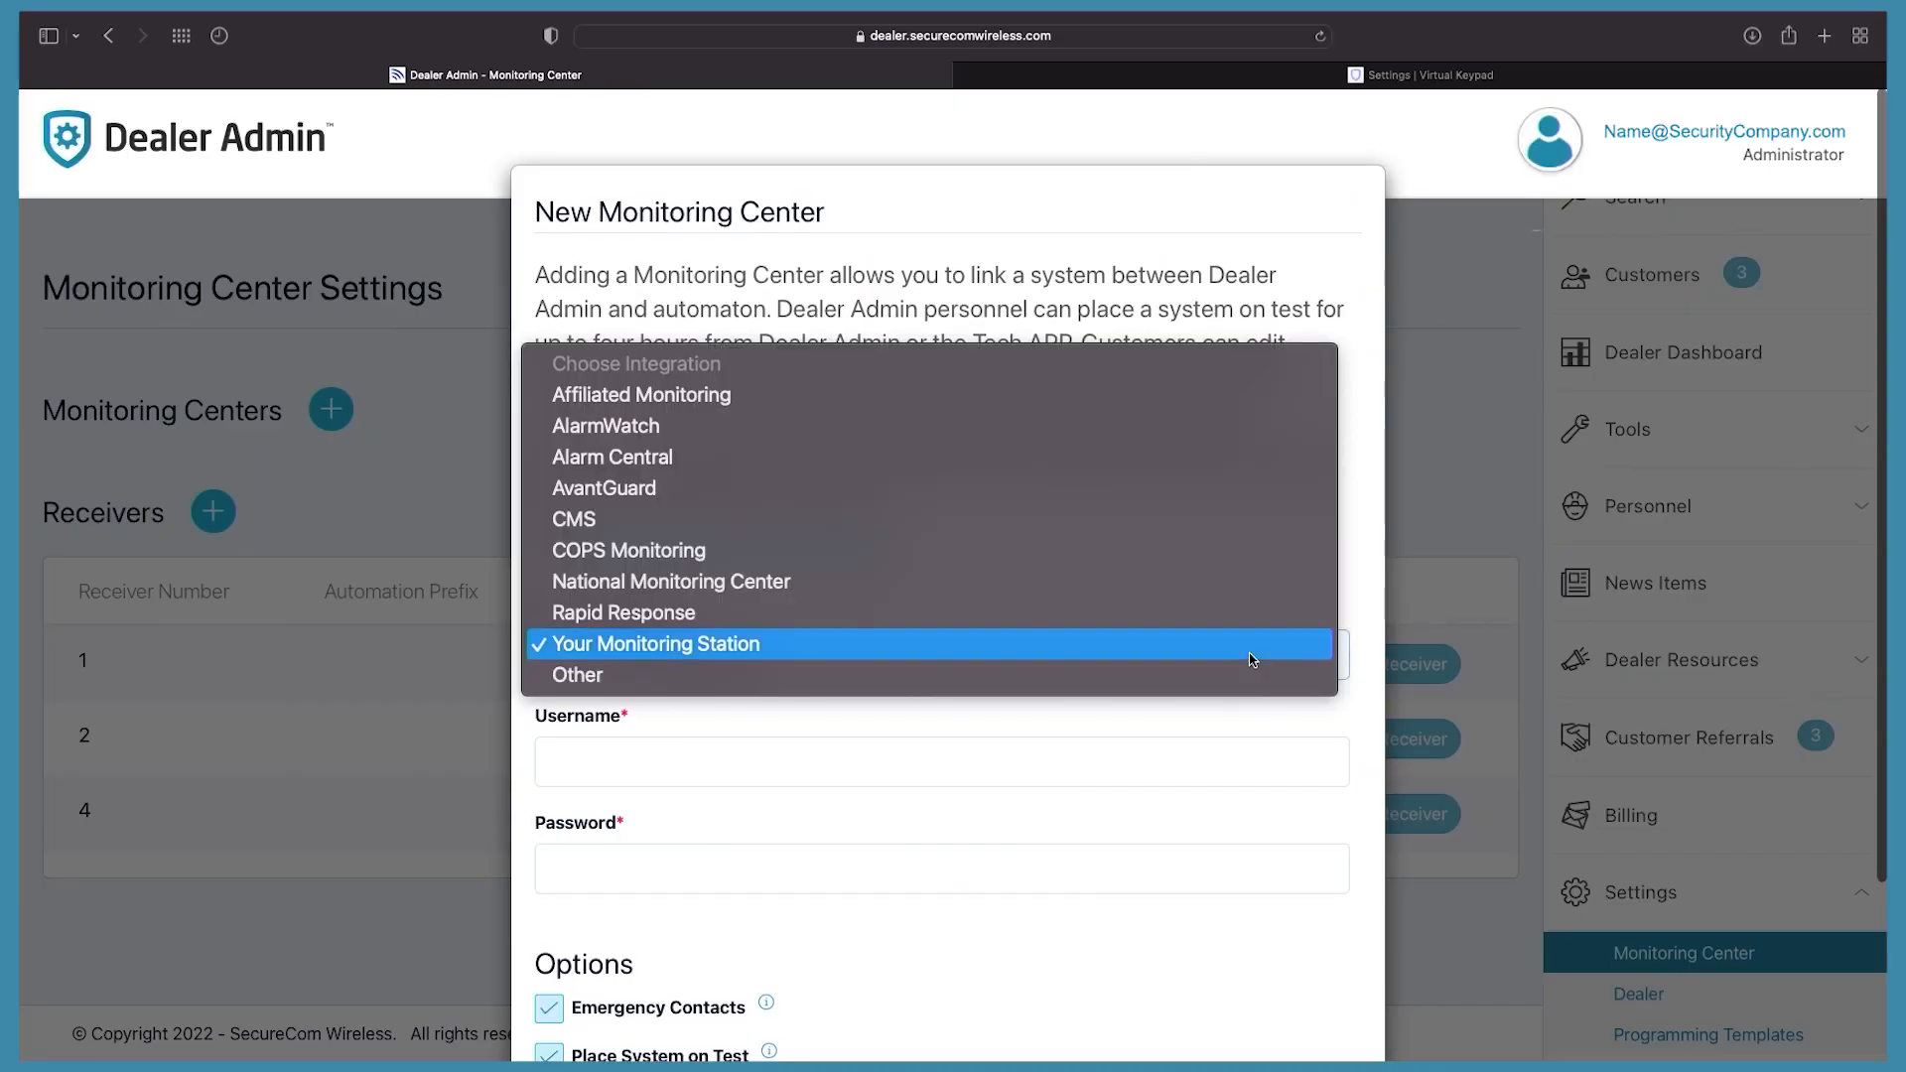
{"action": "left_click", "coordinate": [1248, 681]}
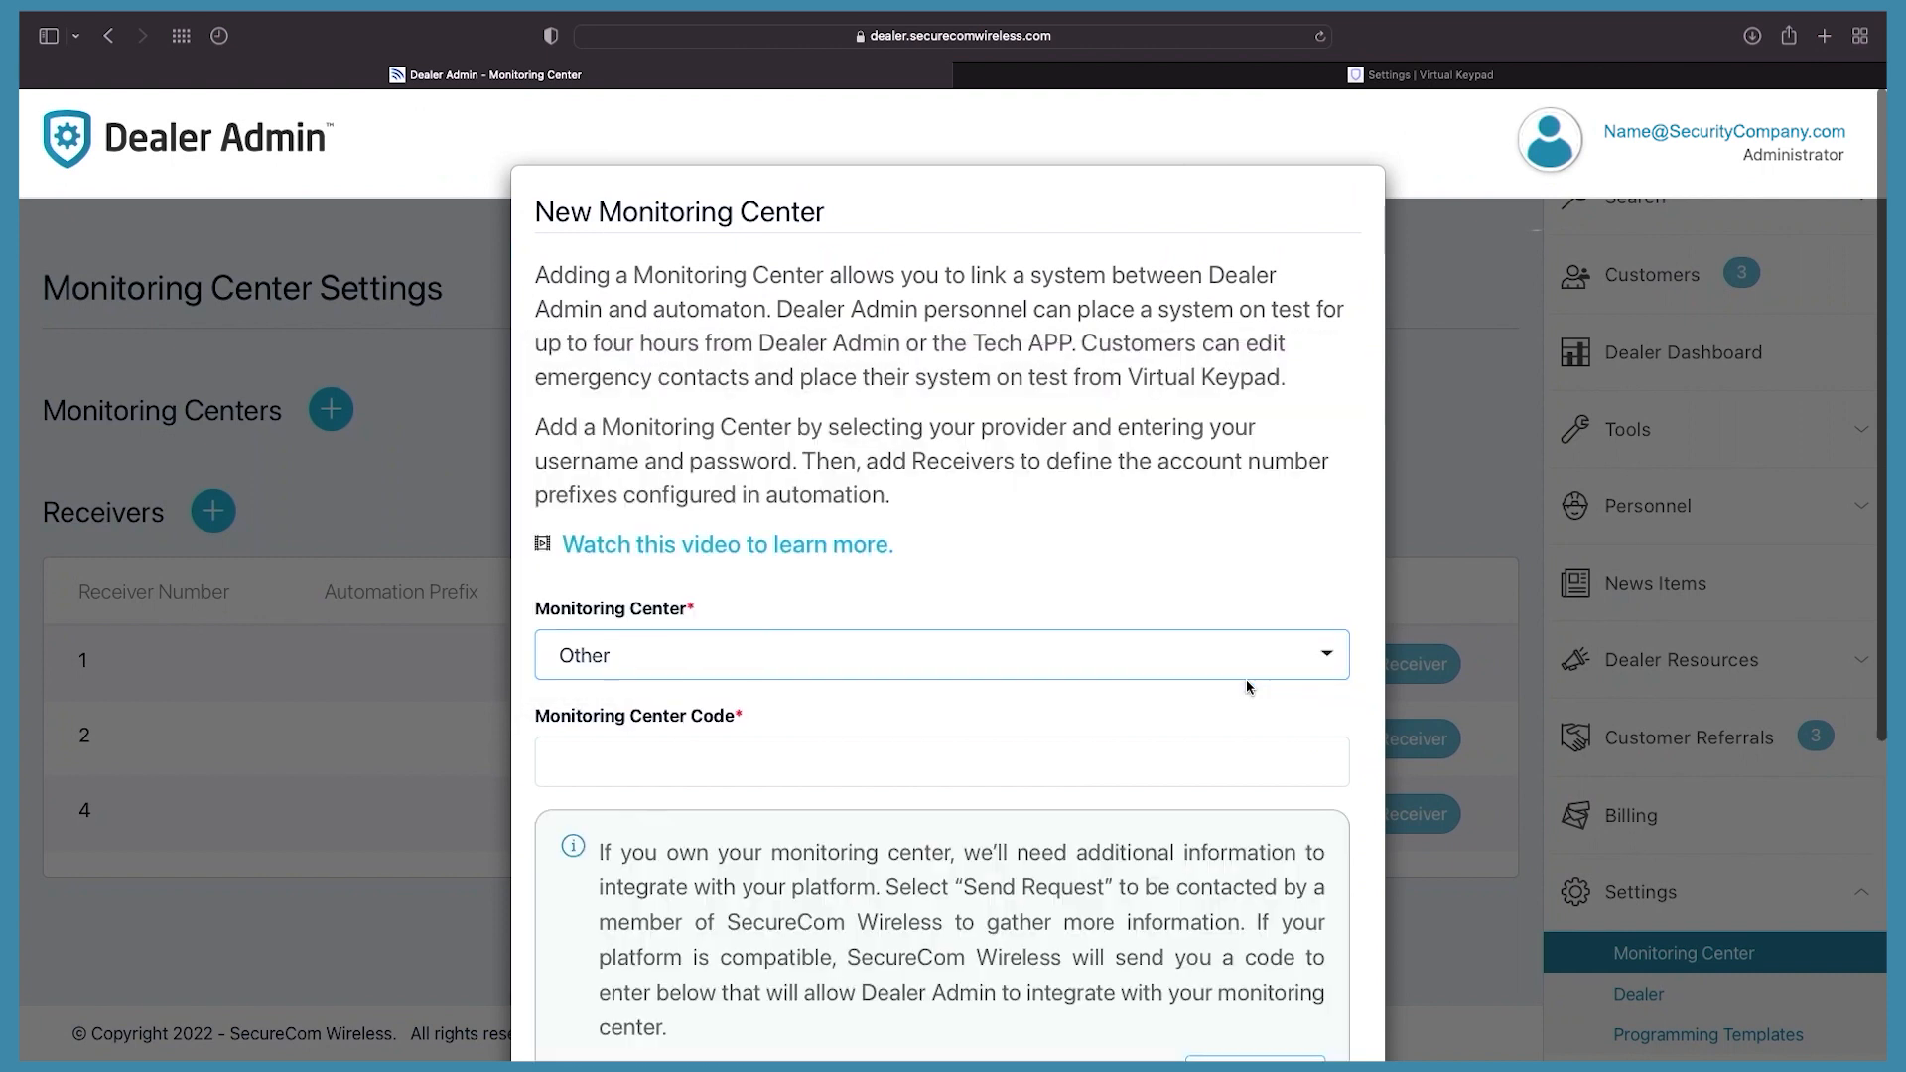
{"action": "scroll", "coordinate": [1246, 685], "scroll_direction": "down", "scroll_amount": 5}
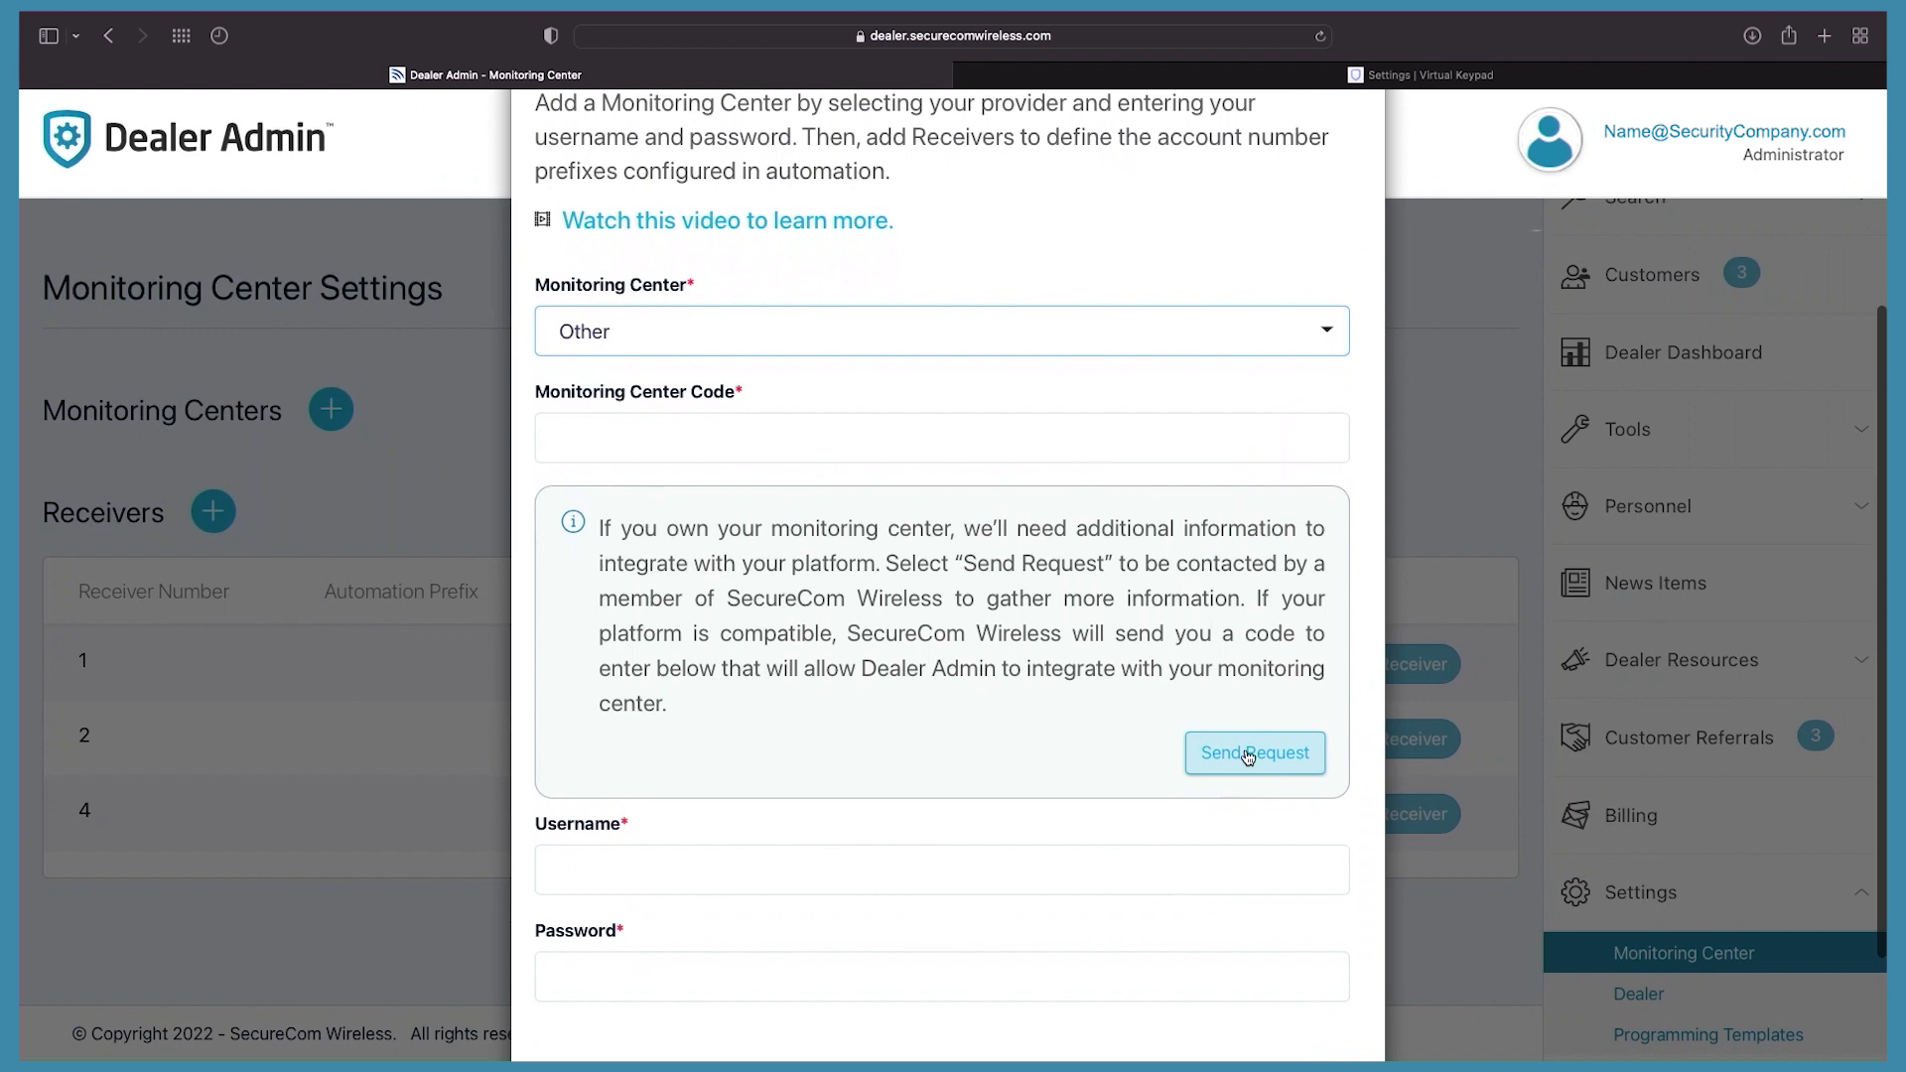
{"action": "left_click", "coordinate": [1165, 313]}
{"action": "left_click", "coordinate": [1171, 295]}
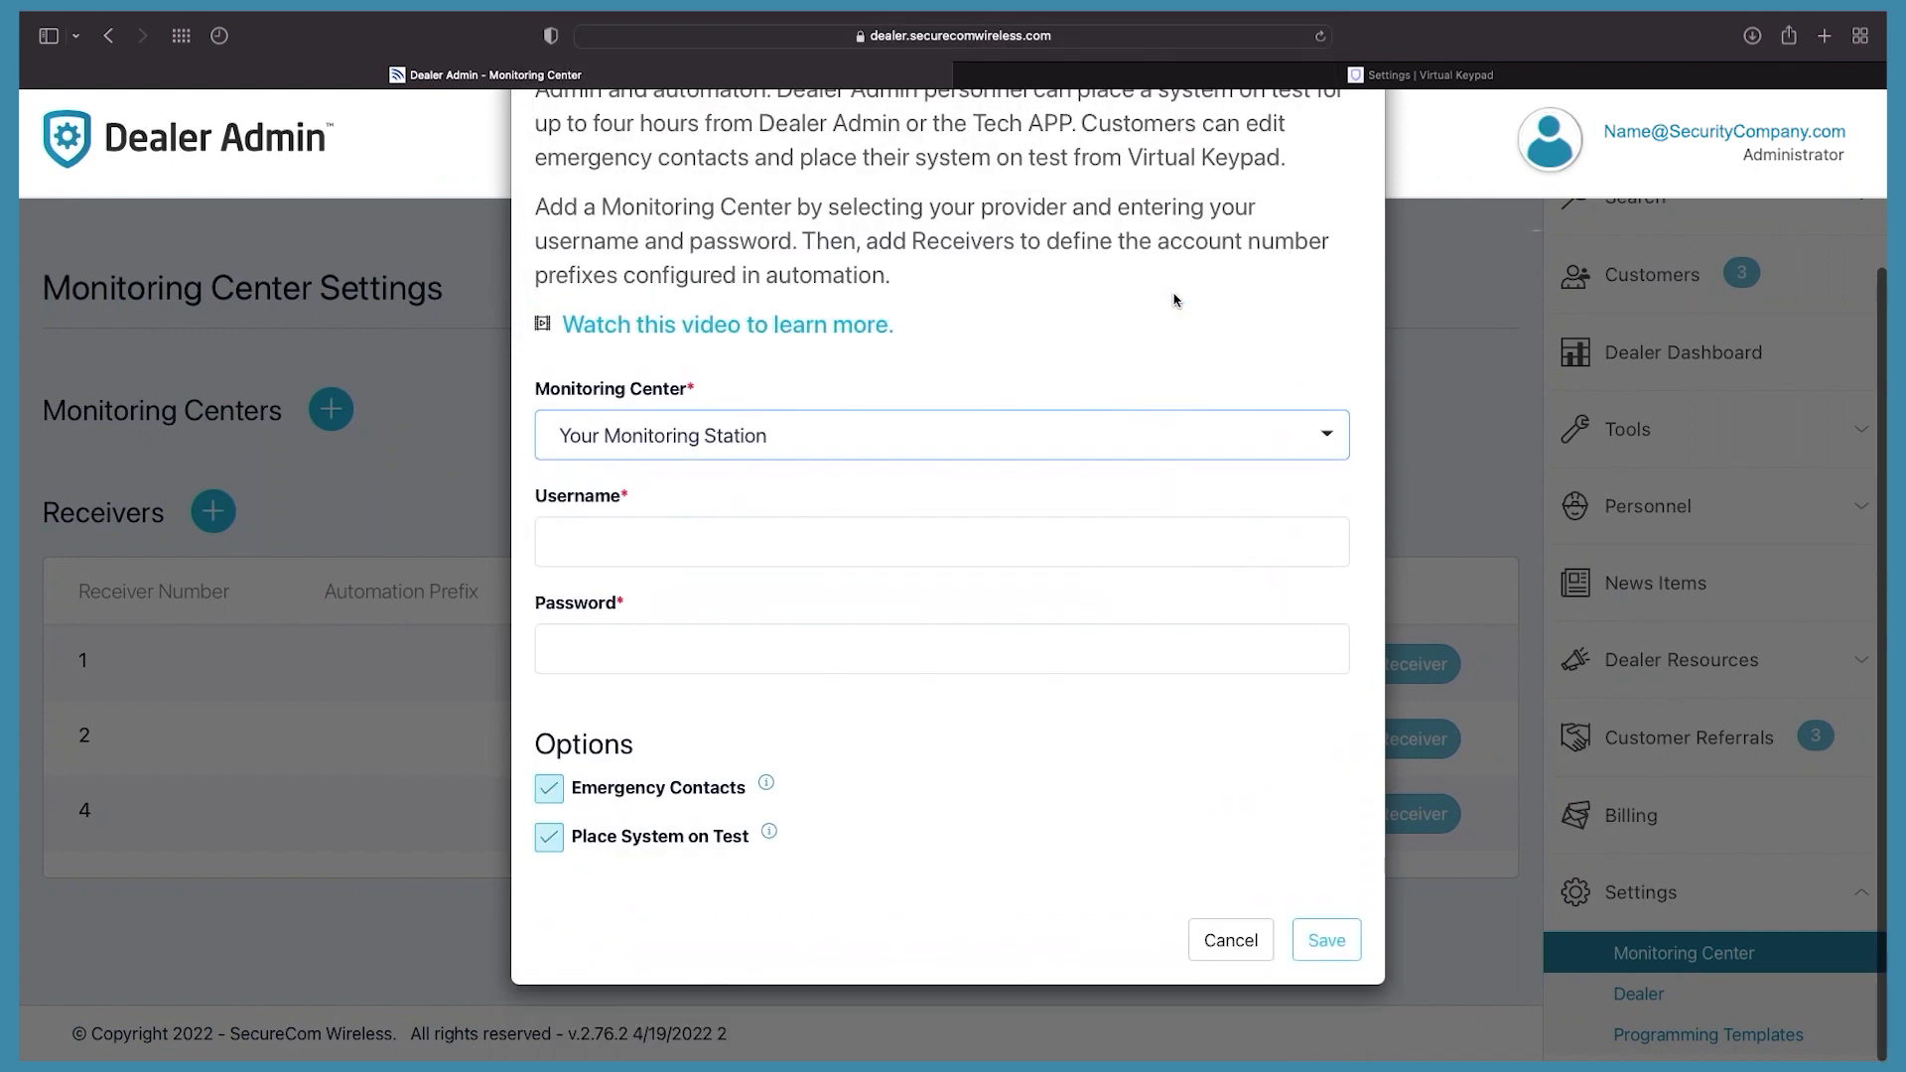
Step: Enter the monitoring center username and save the Your Monitoring Station connection
{"action": "left_click", "coordinate": [794, 550]}
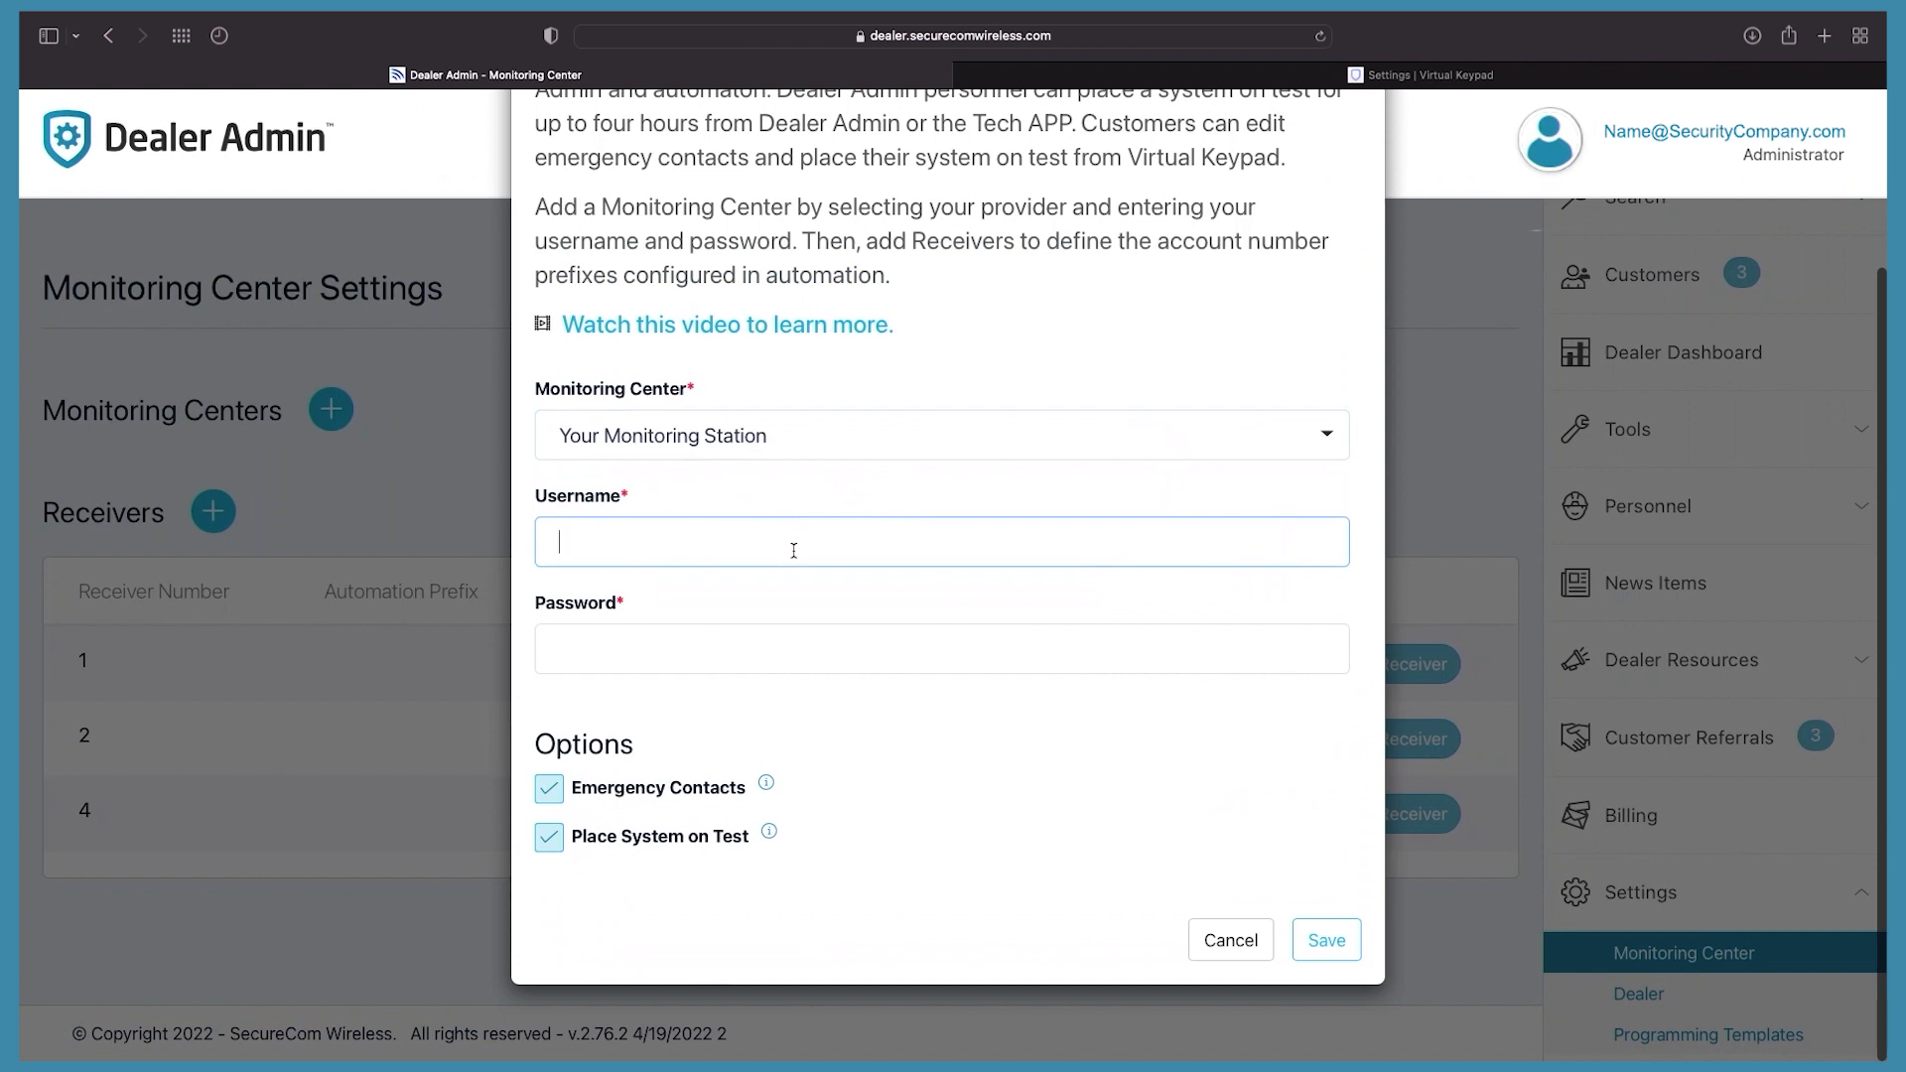
{"action": "type", "text": "DMP2"}
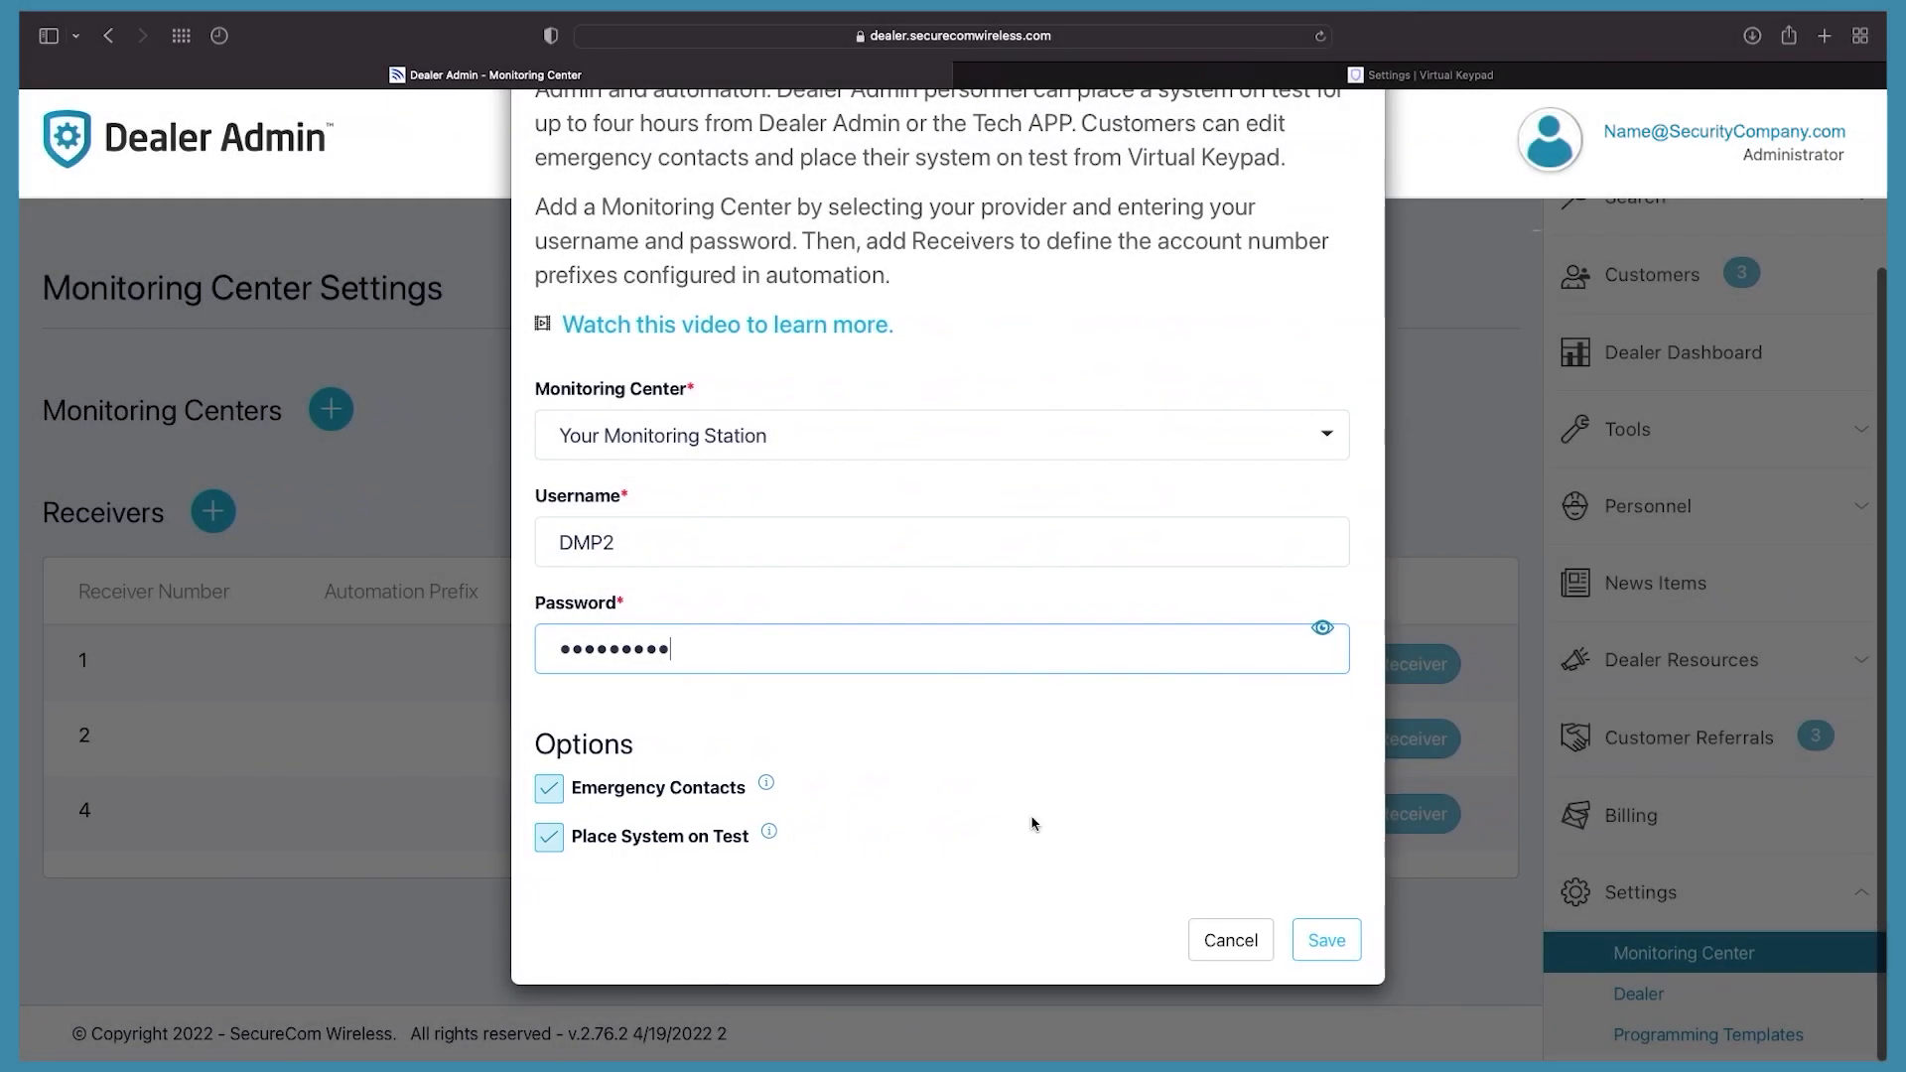
{"action": "left_click", "coordinate": [1321, 943]}
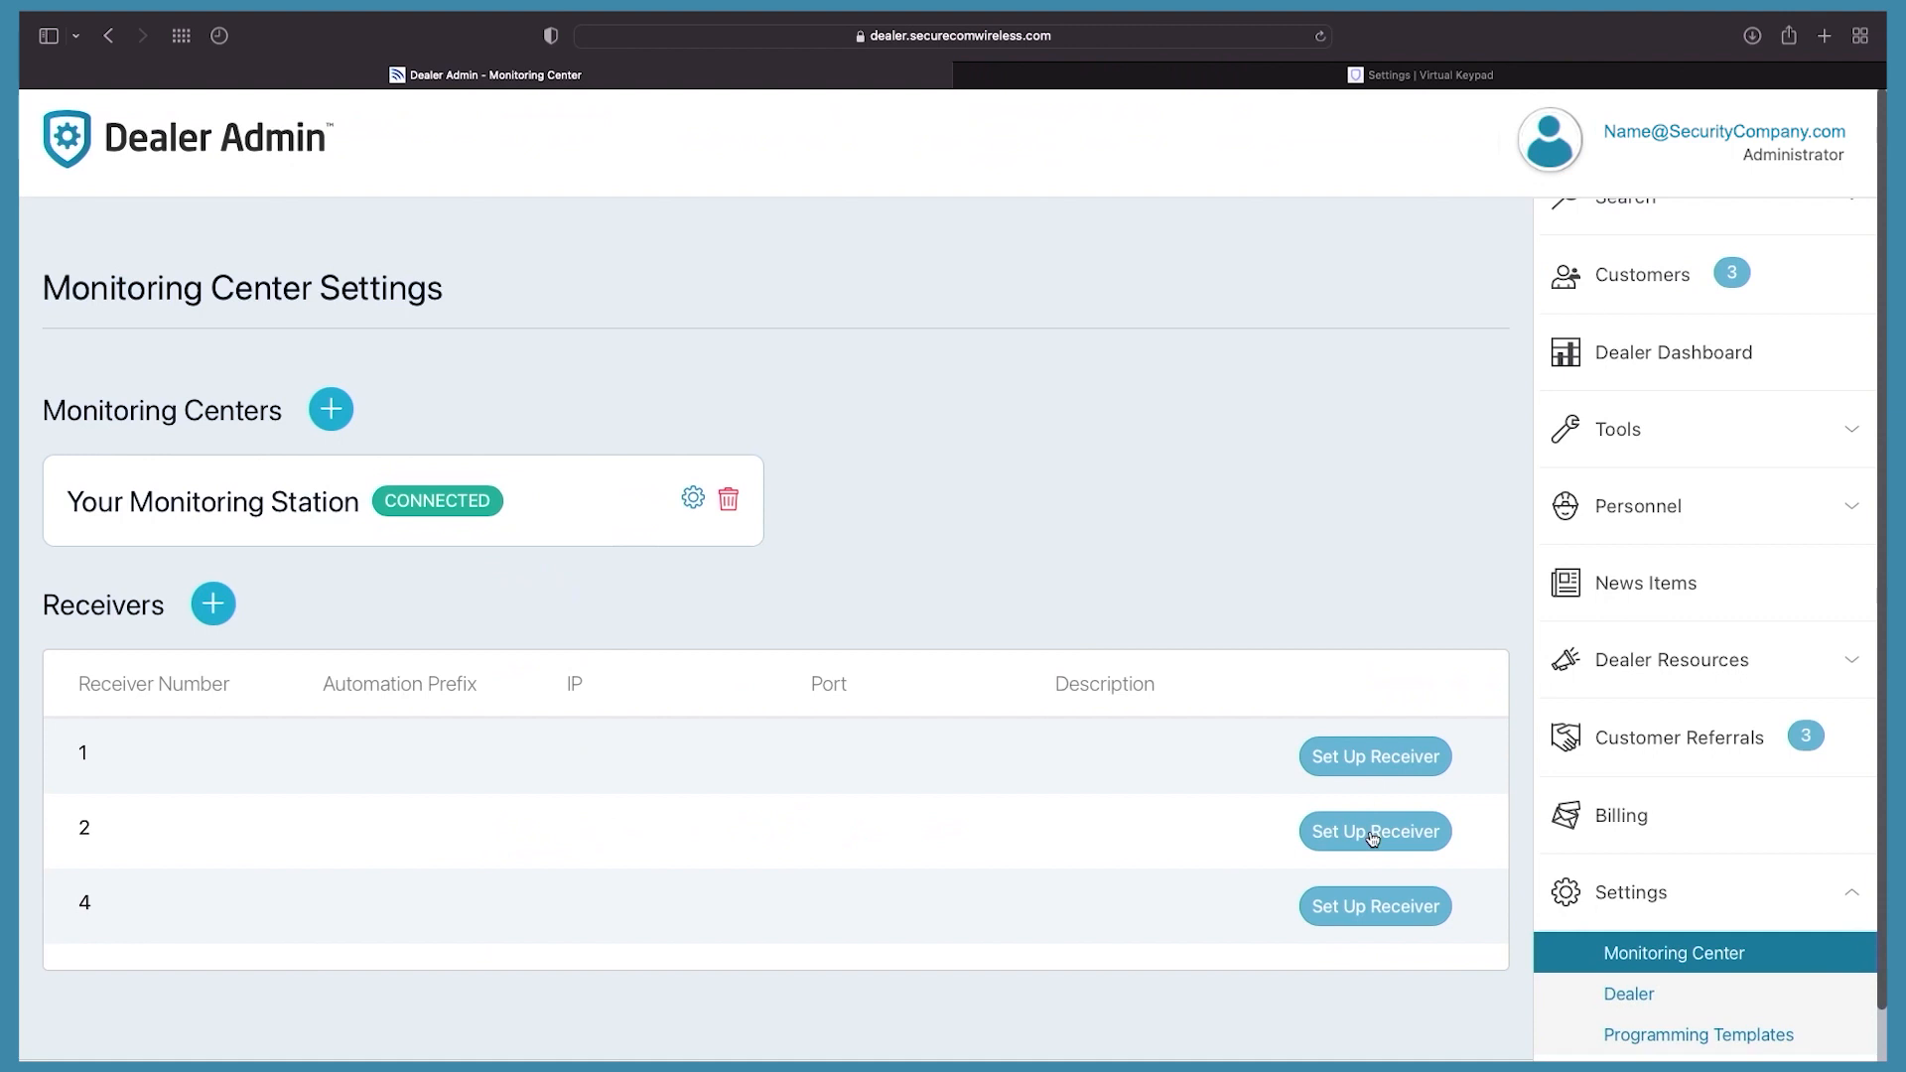
Step: Configure receiver 2: prefix 05-00, IP 192.168.0.0, port 2001, Your_Monitoring_Station, and save
{"action": "left_click", "coordinate": [1372, 834]}
{"action": "left_click", "coordinate": [807, 602]}
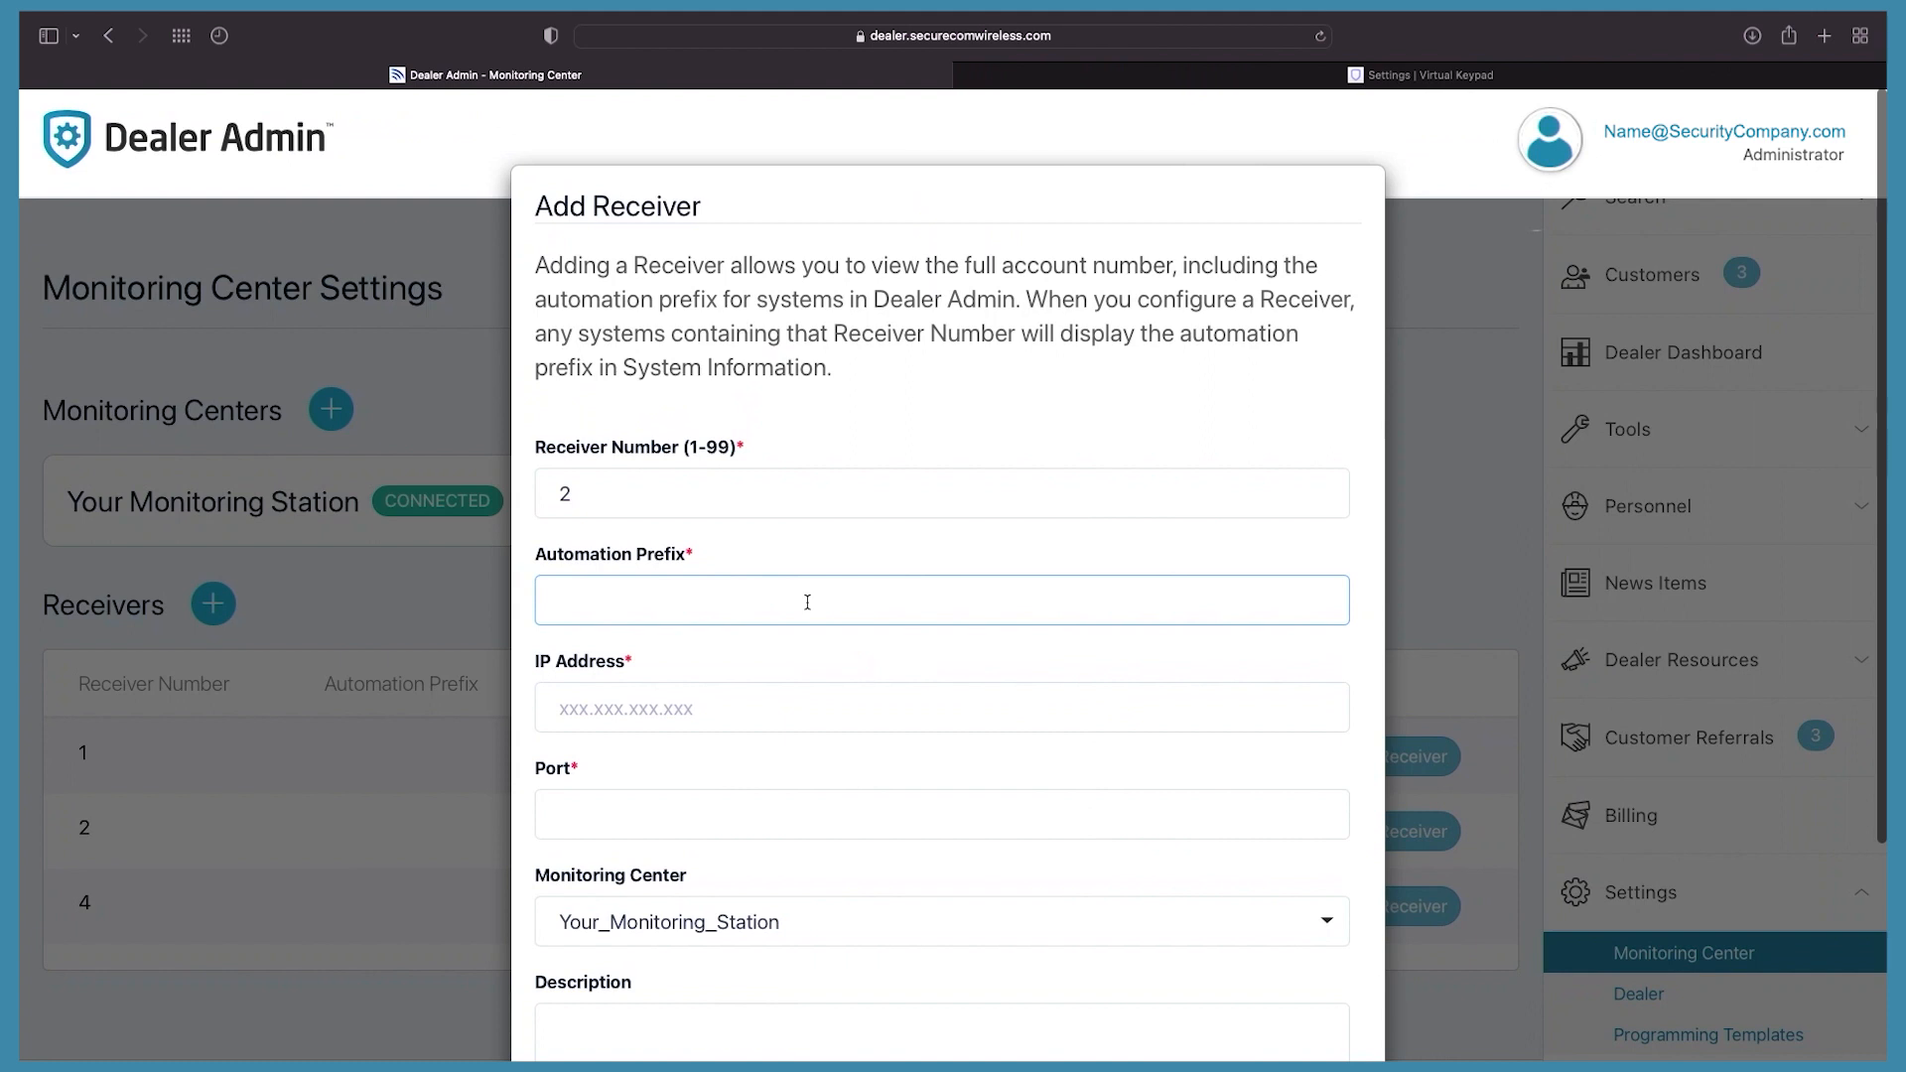
{"action": "type", "text": "05-00"}
{"action": "left_click", "coordinate": [792, 728]}
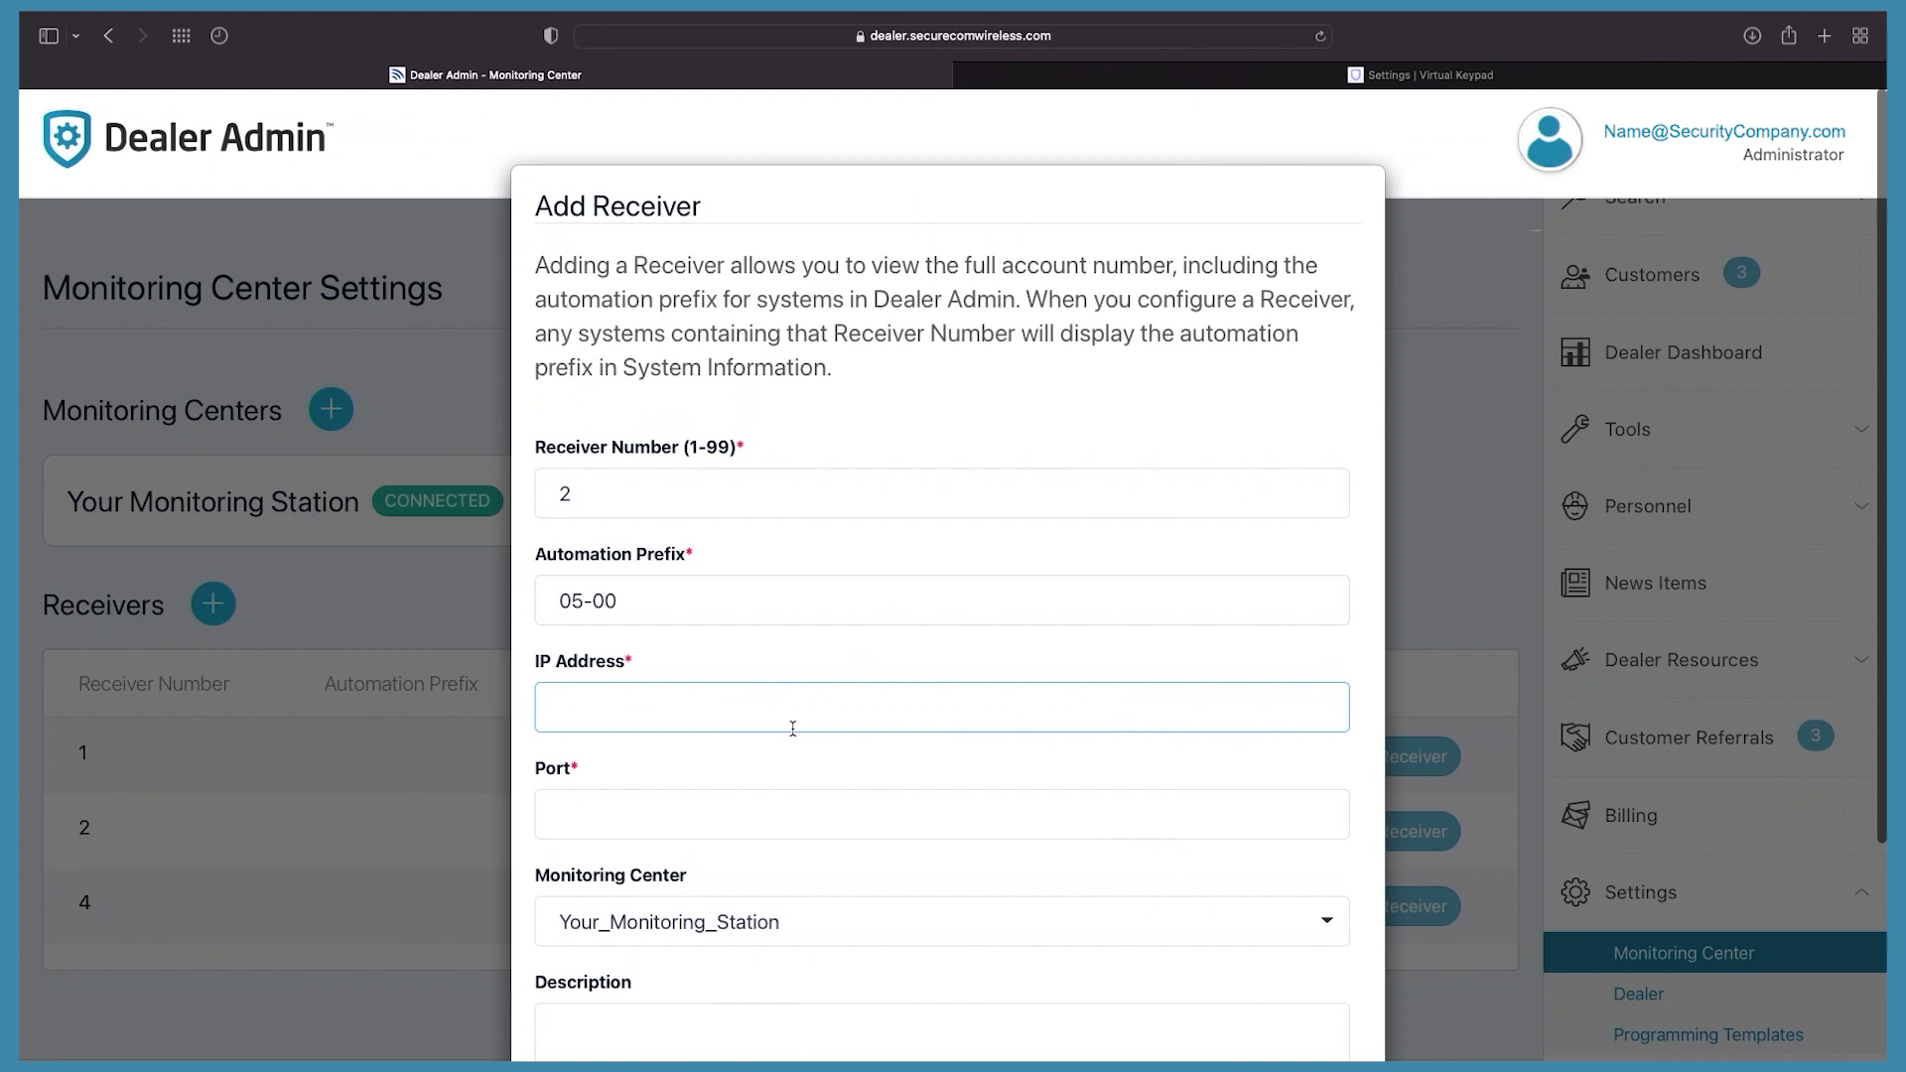
{"action": "type", "text": "192.168.0.0"}
{"action": "left_click", "coordinate": [774, 808]}
{"action": "type", "text": "2001"}
{"action": "scroll", "coordinate": [732, 794], "scroll_direction": "down", "scroll_amount": 3}
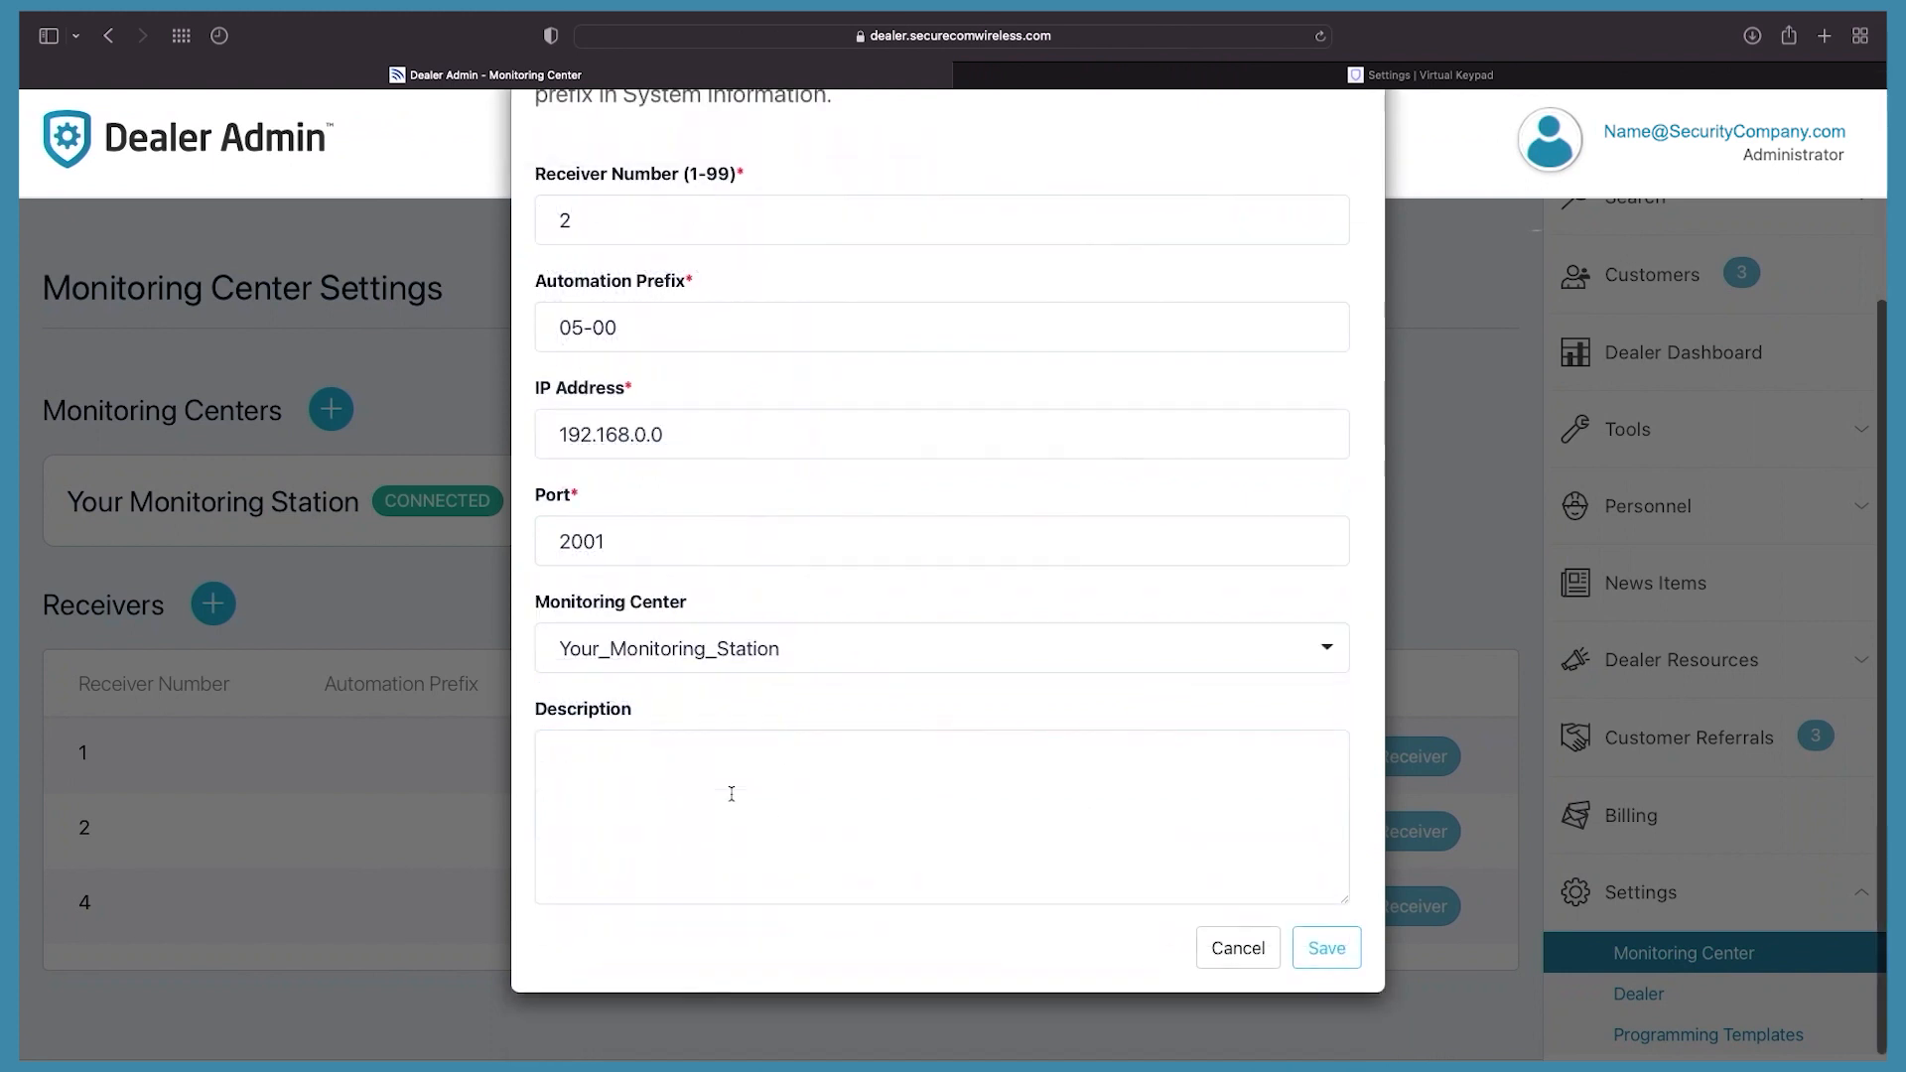
{"action": "left_click", "coordinate": [1302, 649]}
{"action": "left_click", "coordinate": [1302, 643]}
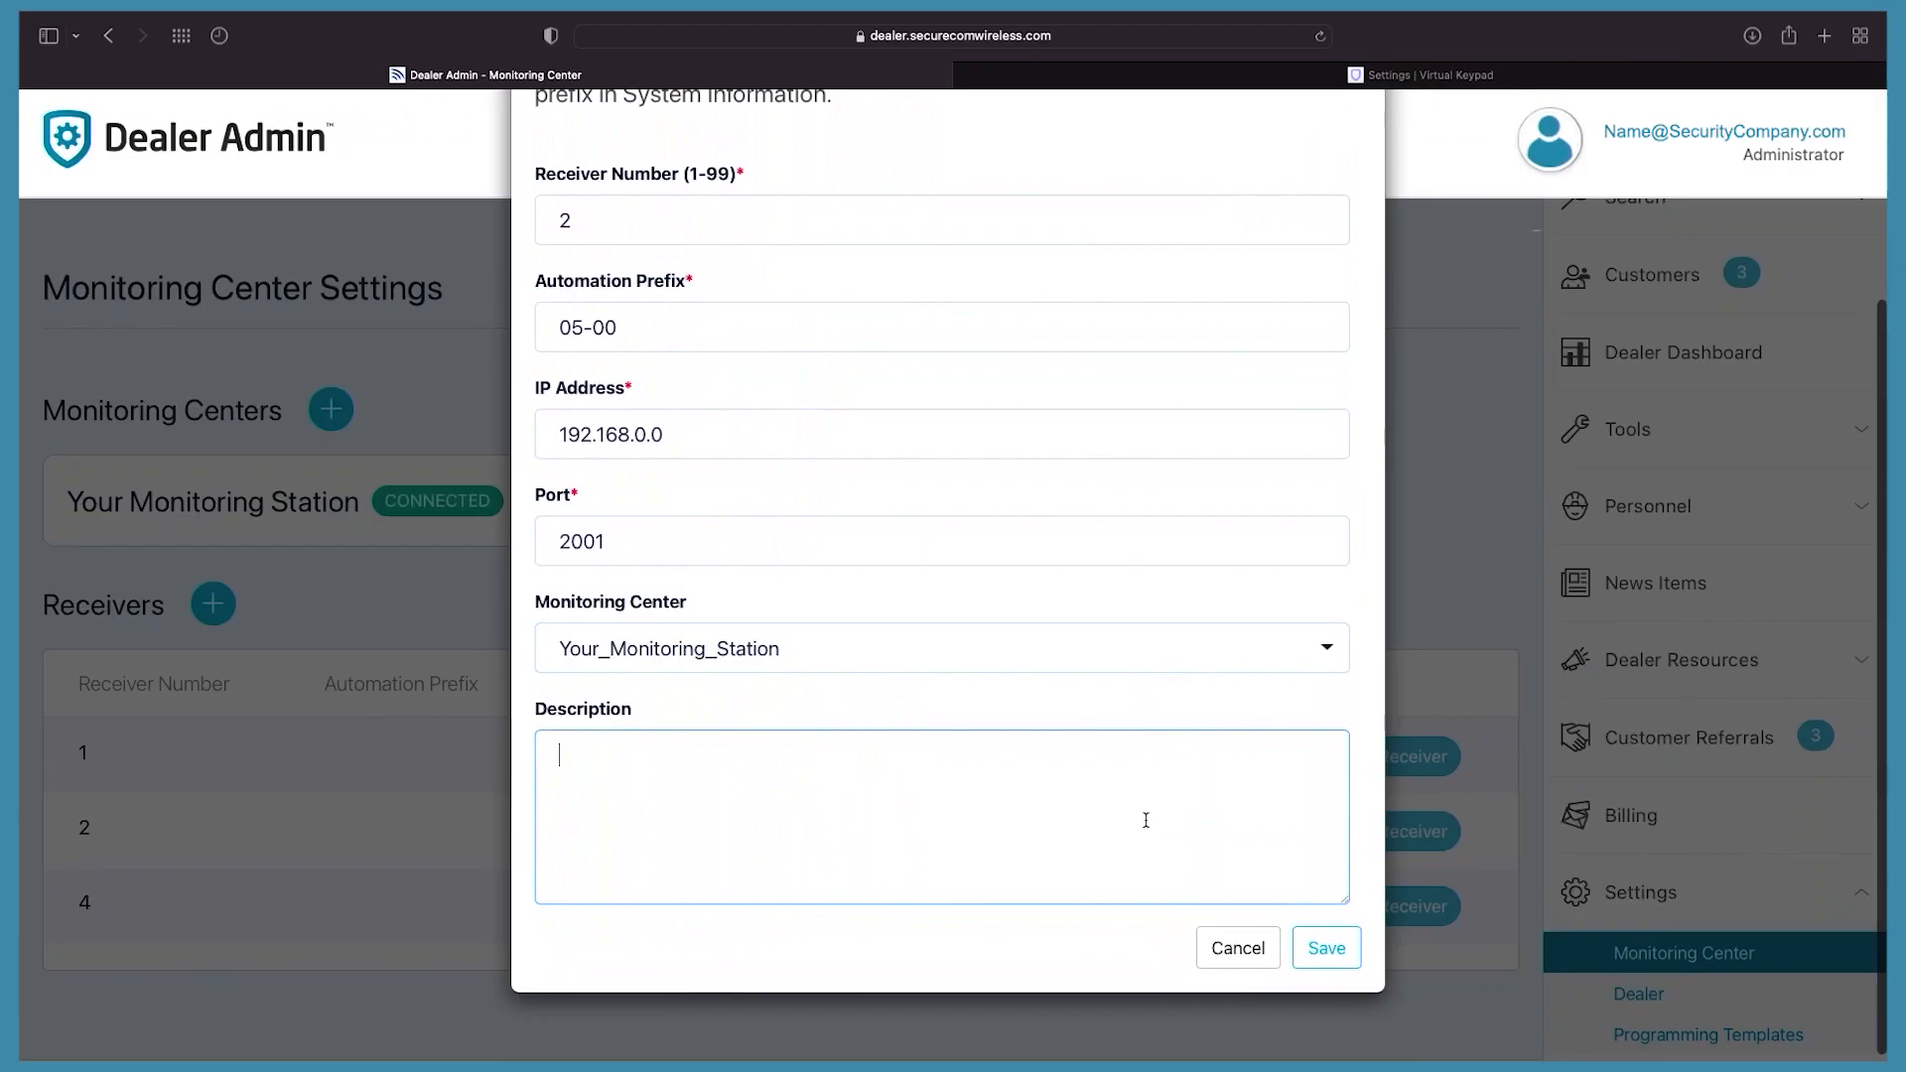
{"action": "left_click", "coordinate": [1326, 948]}
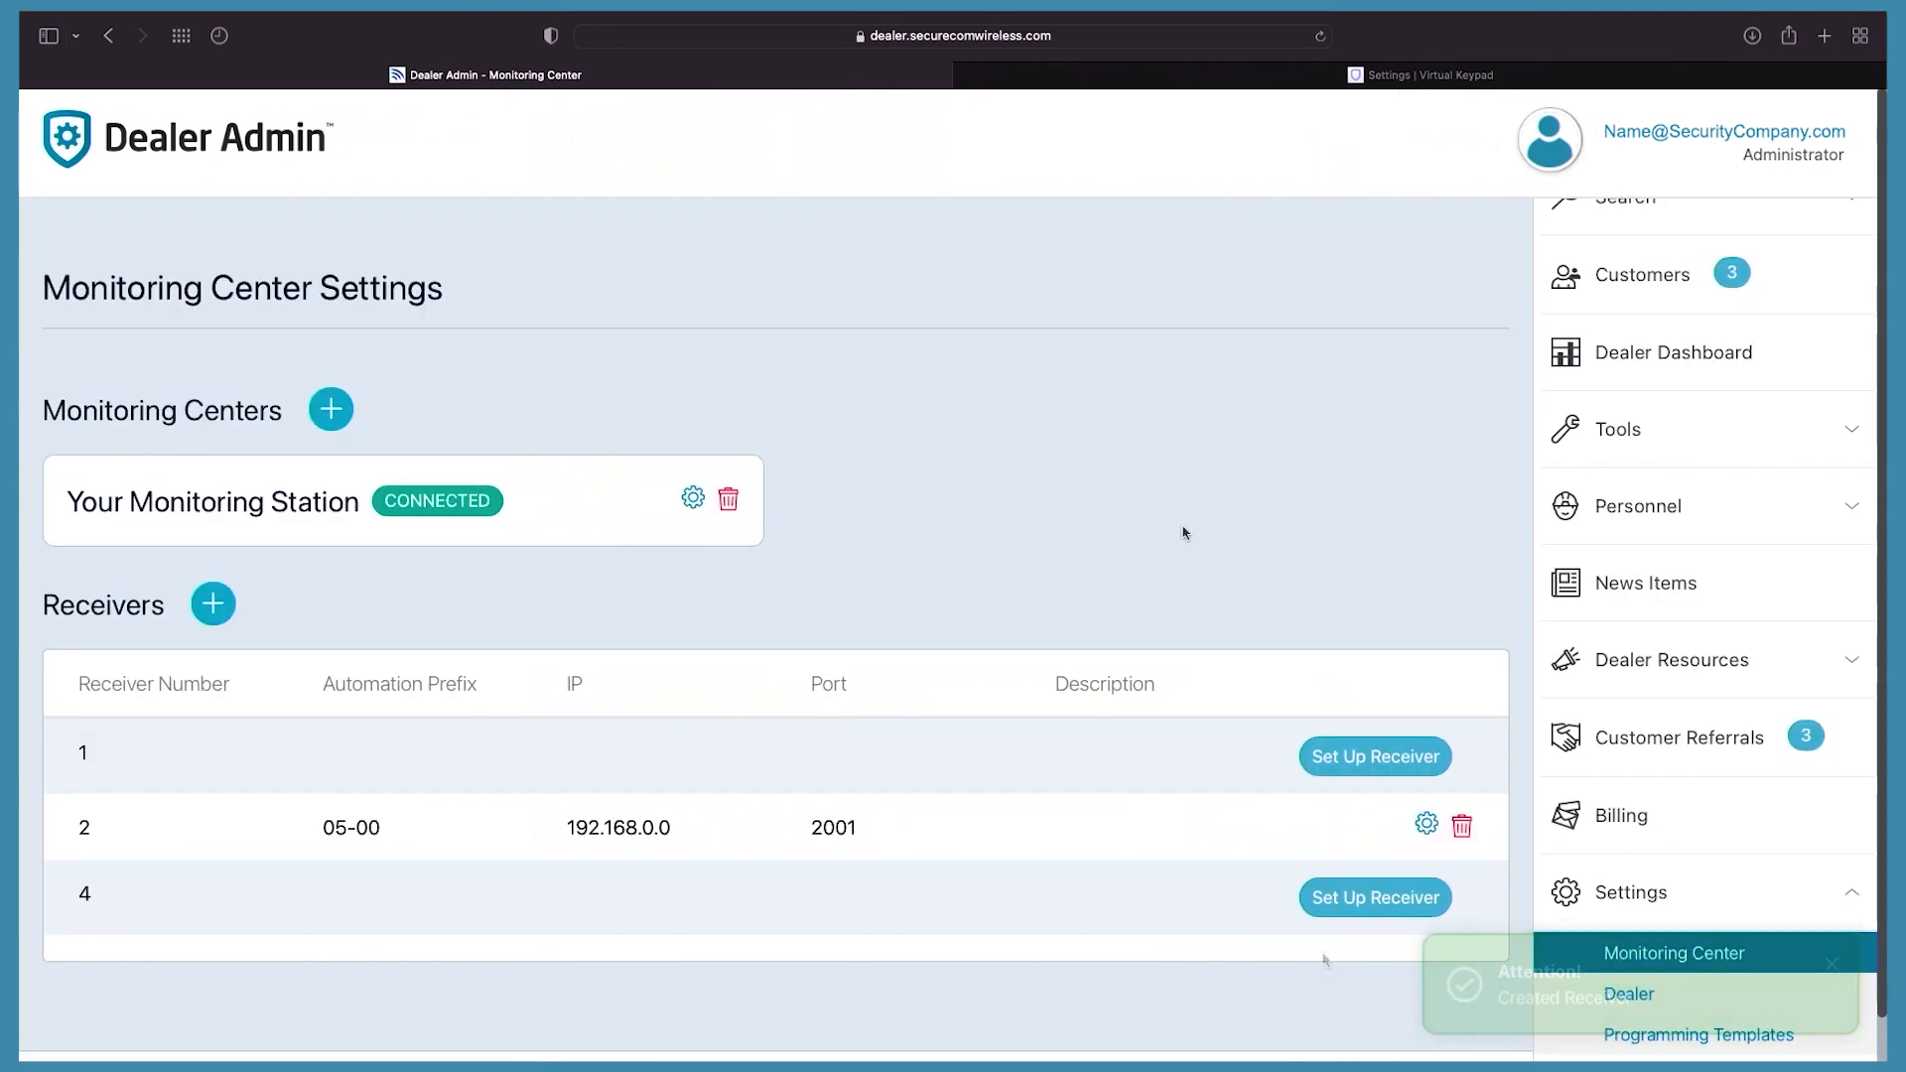
Step: Go from Customers to the Small Business system and view its System Status
{"action": "left_click", "coordinate": [1613, 274]}
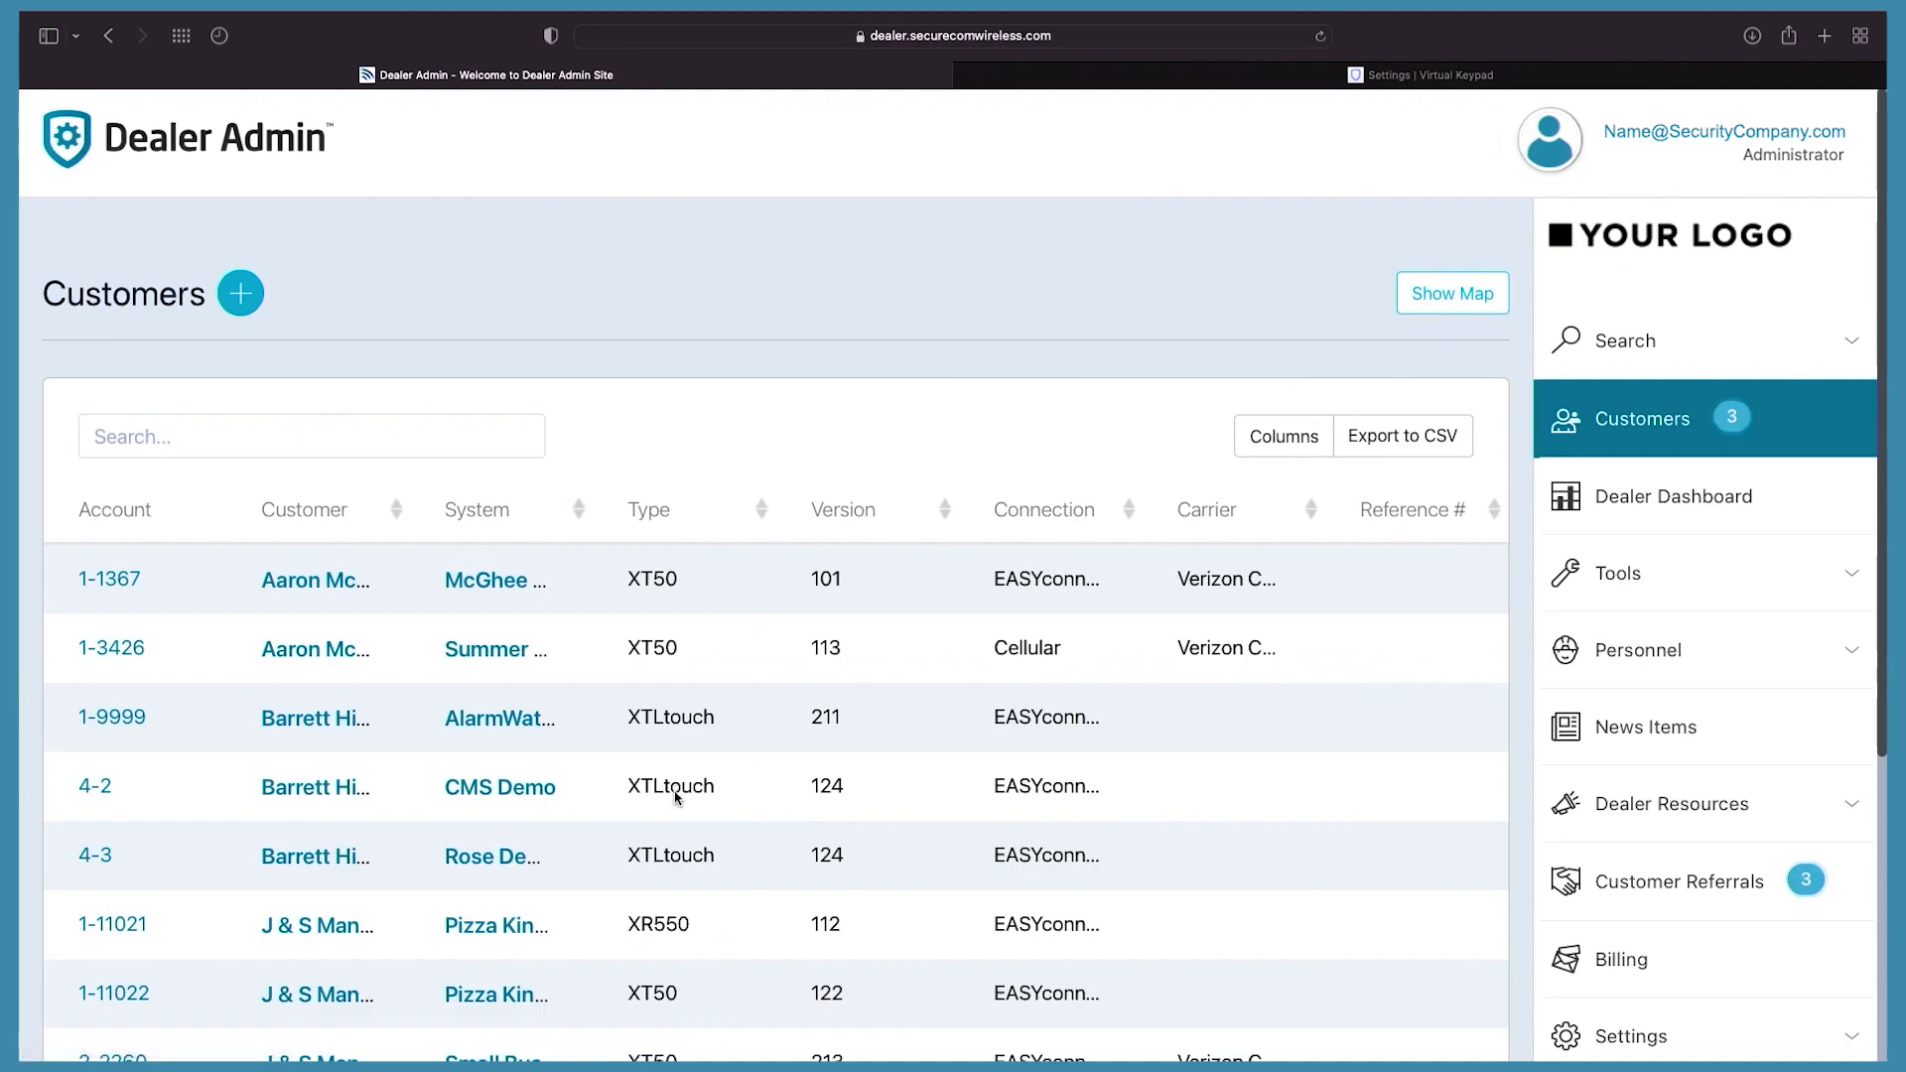
{"action": "scroll", "coordinate": [676, 791], "scroll_direction": "down", "scroll_amount": 3}
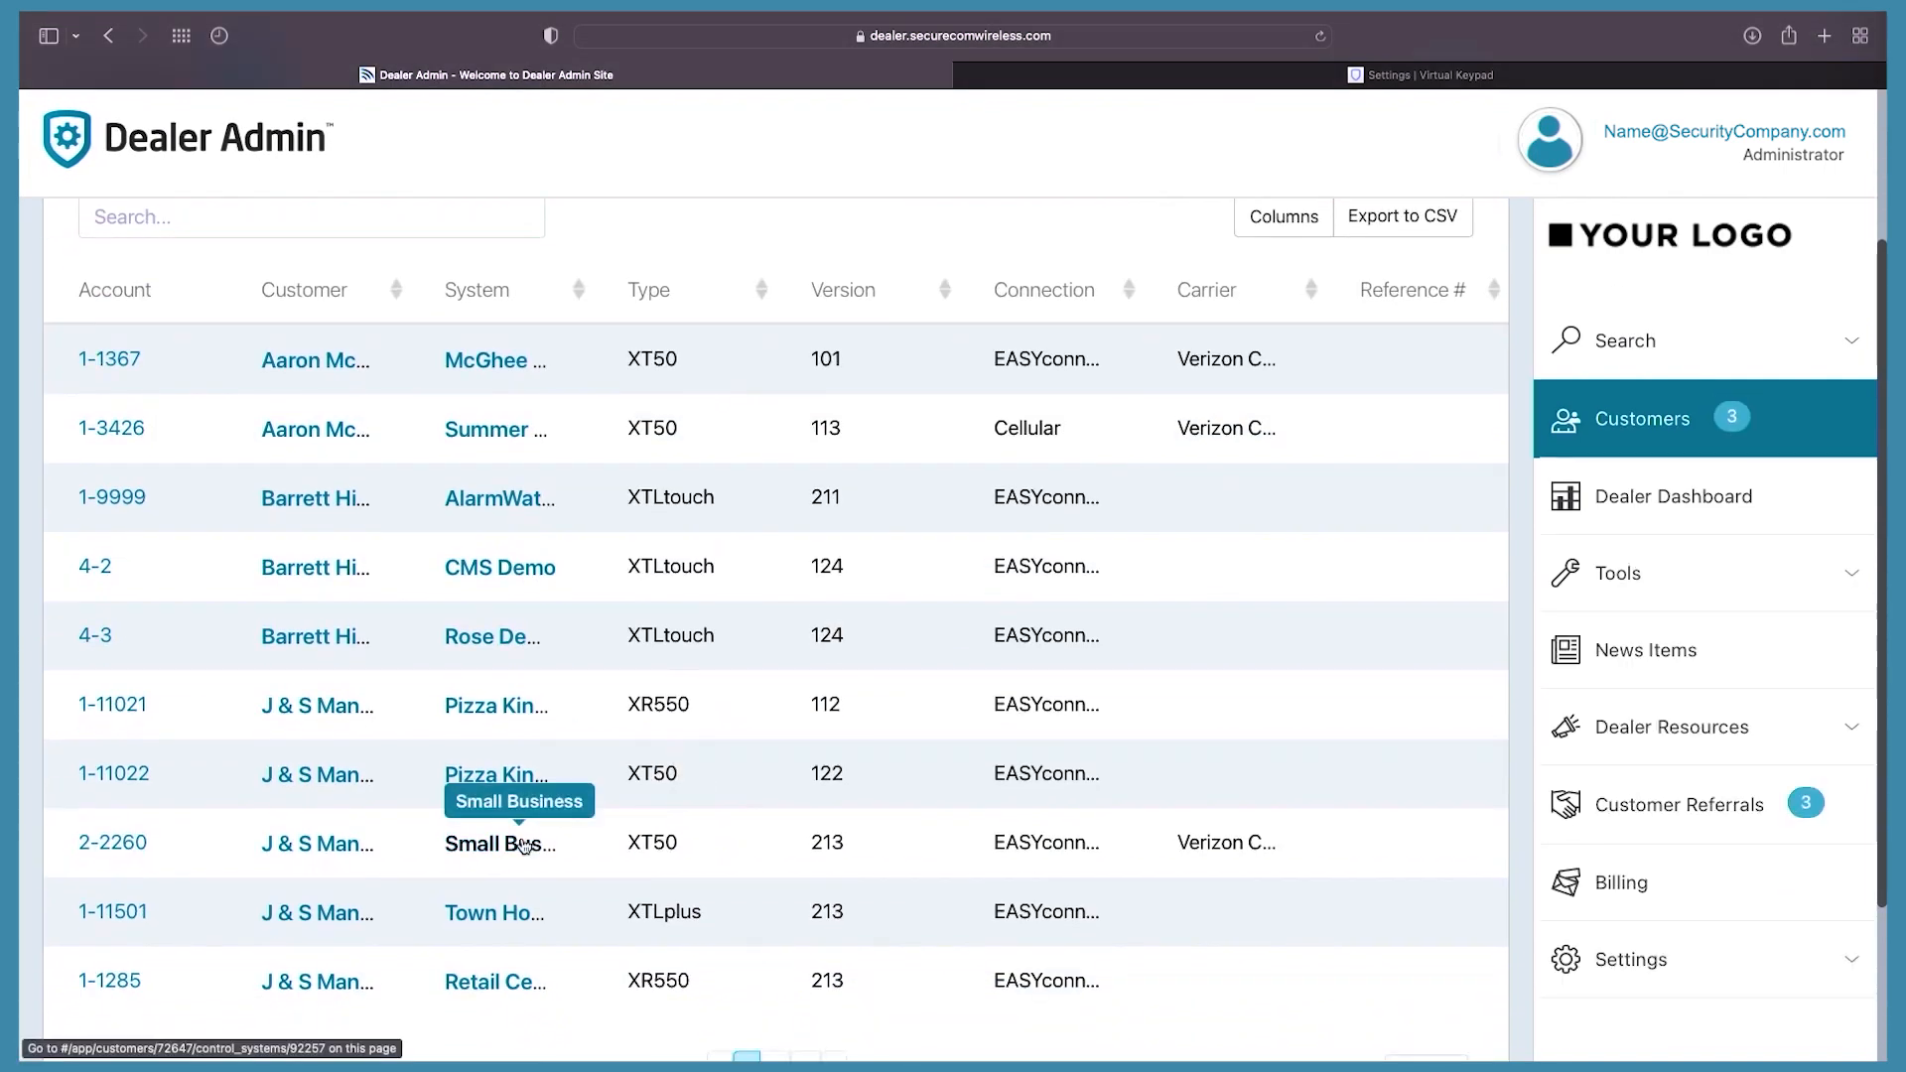
{"action": "left_click", "coordinate": [525, 845]}
{"action": "scroll", "coordinate": [1499, 846], "scroll_direction": "down", "scroll_amount": 1}
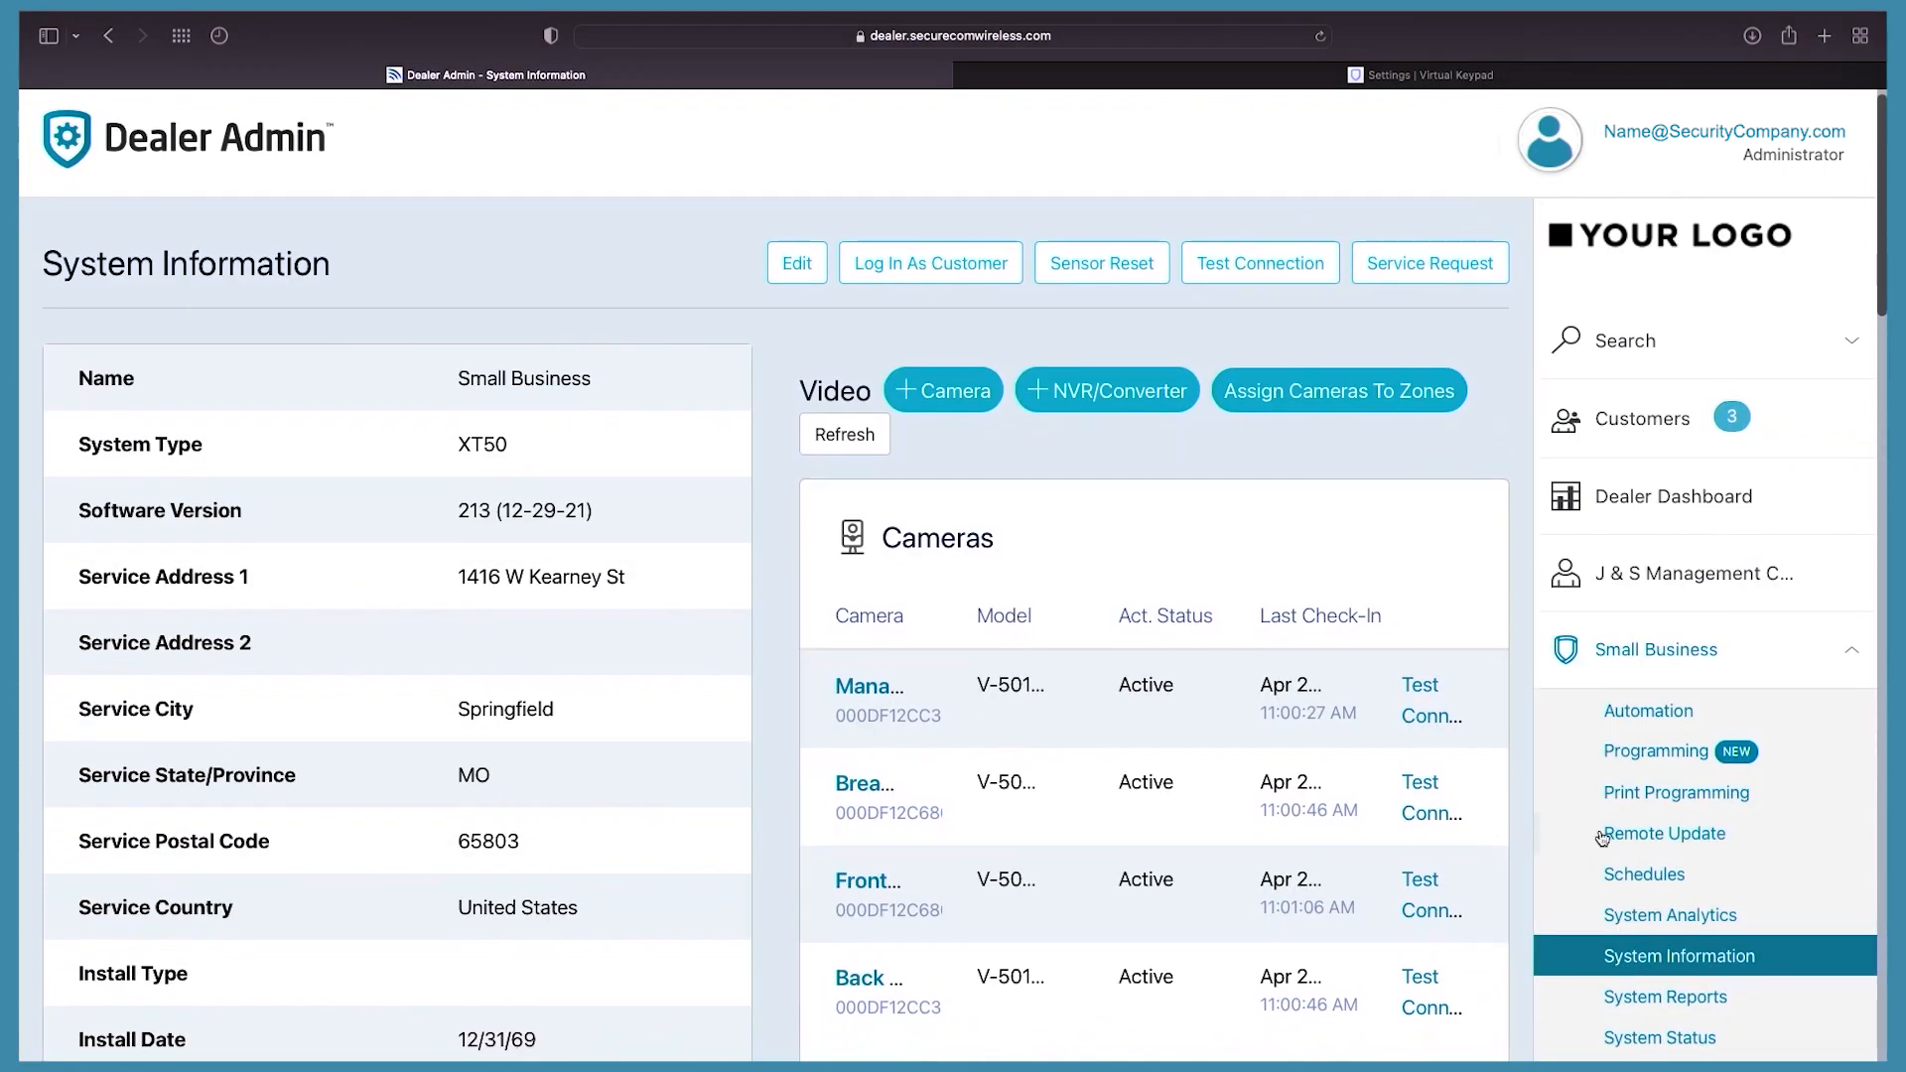
{"action": "scroll", "coordinate": [1600, 936], "scroll_direction": "down", "scroll_amount": 5}
{"action": "left_click", "coordinate": [1645, 834]}
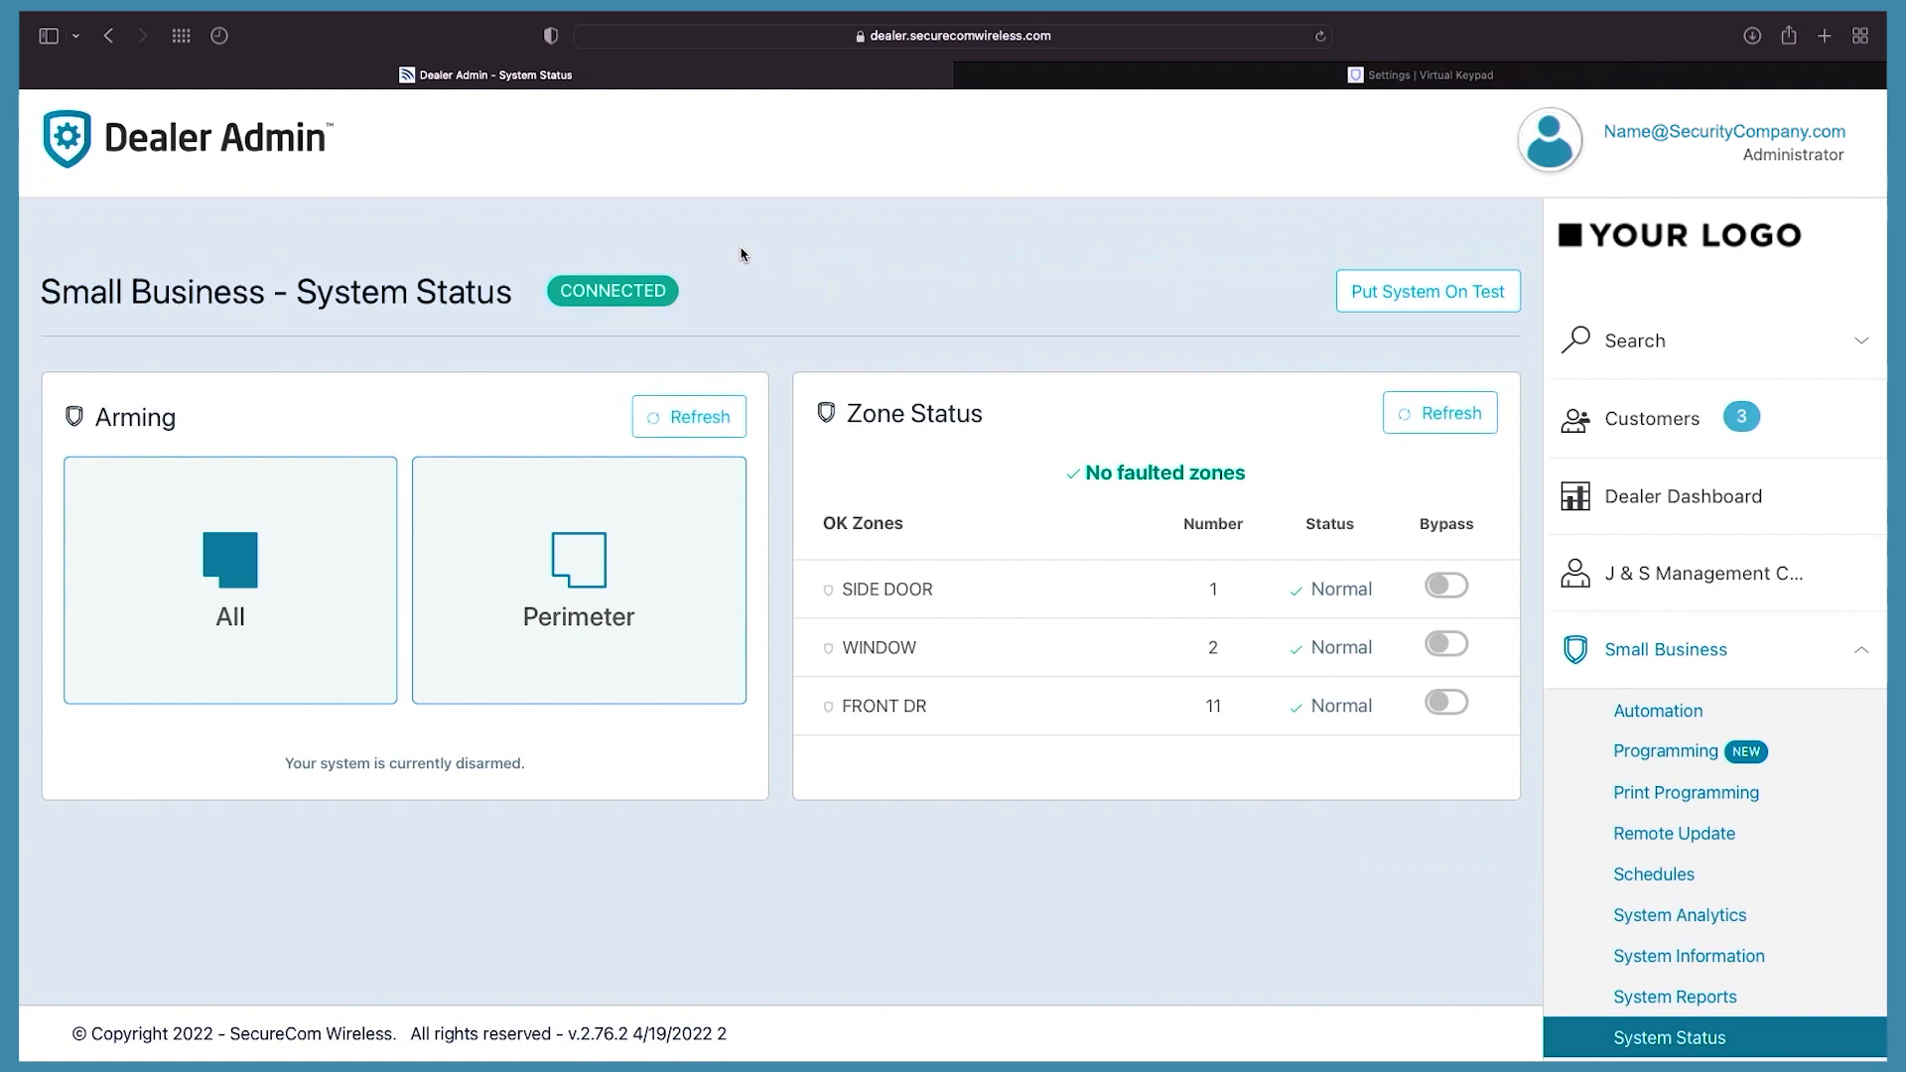
Step: Place the Small Business system on test for 2 hours, then take it off test
{"action": "left_click", "coordinate": [1430, 297]}
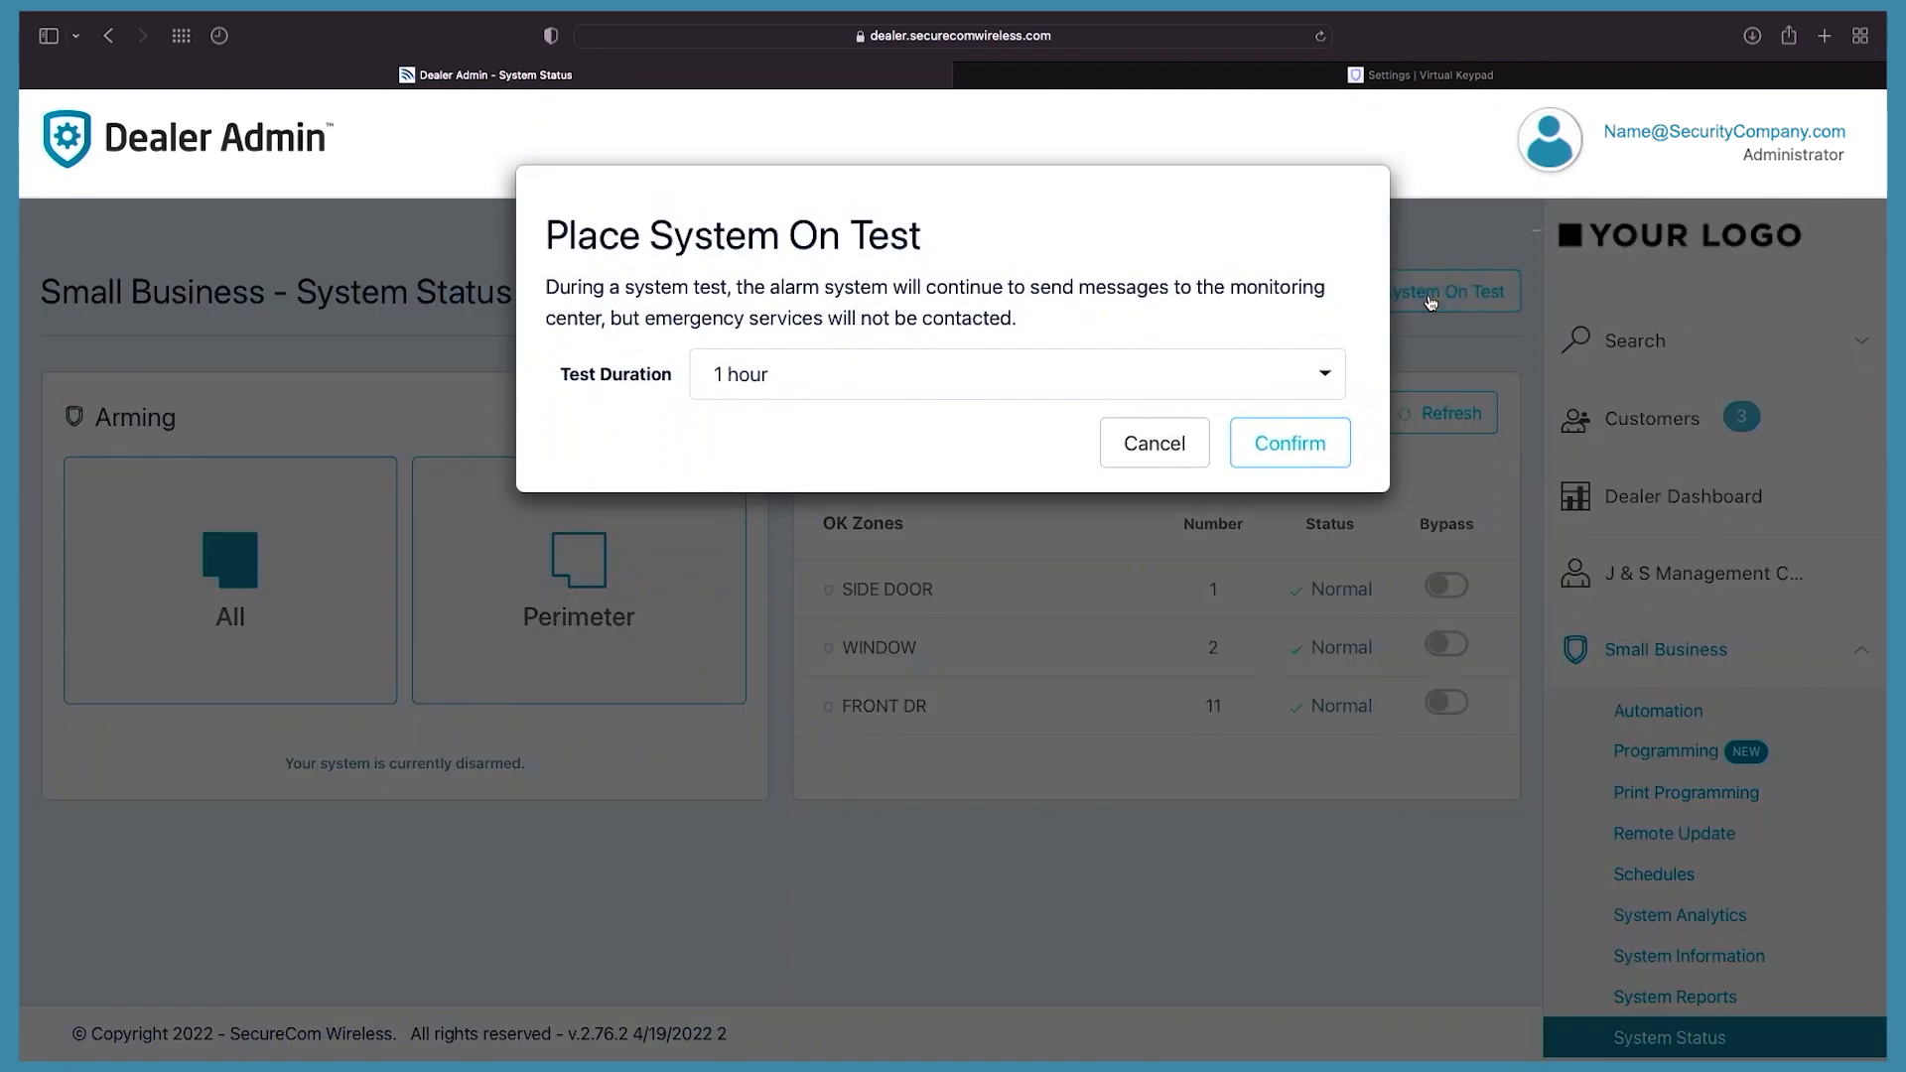
{"action": "left_click", "coordinate": [1317, 373]}
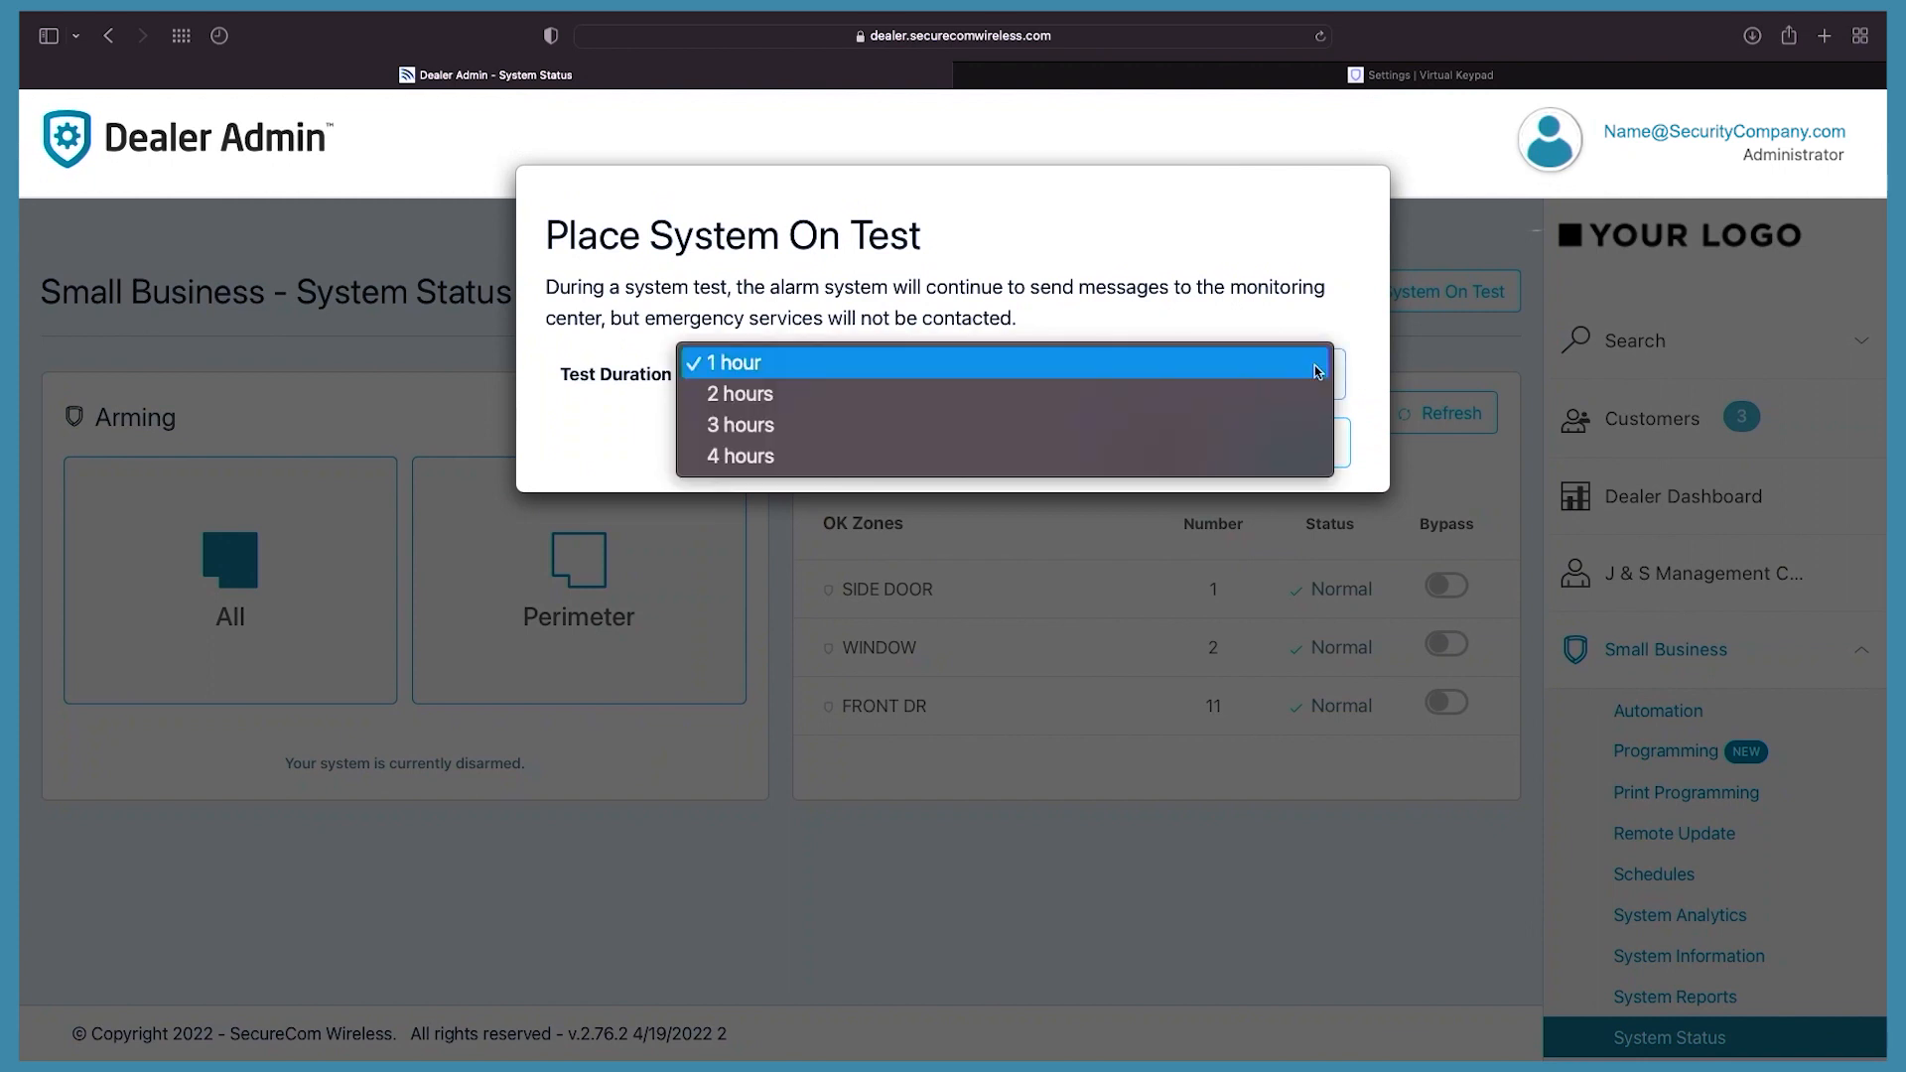
{"action": "left_click", "coordinate": [1285, 394]}
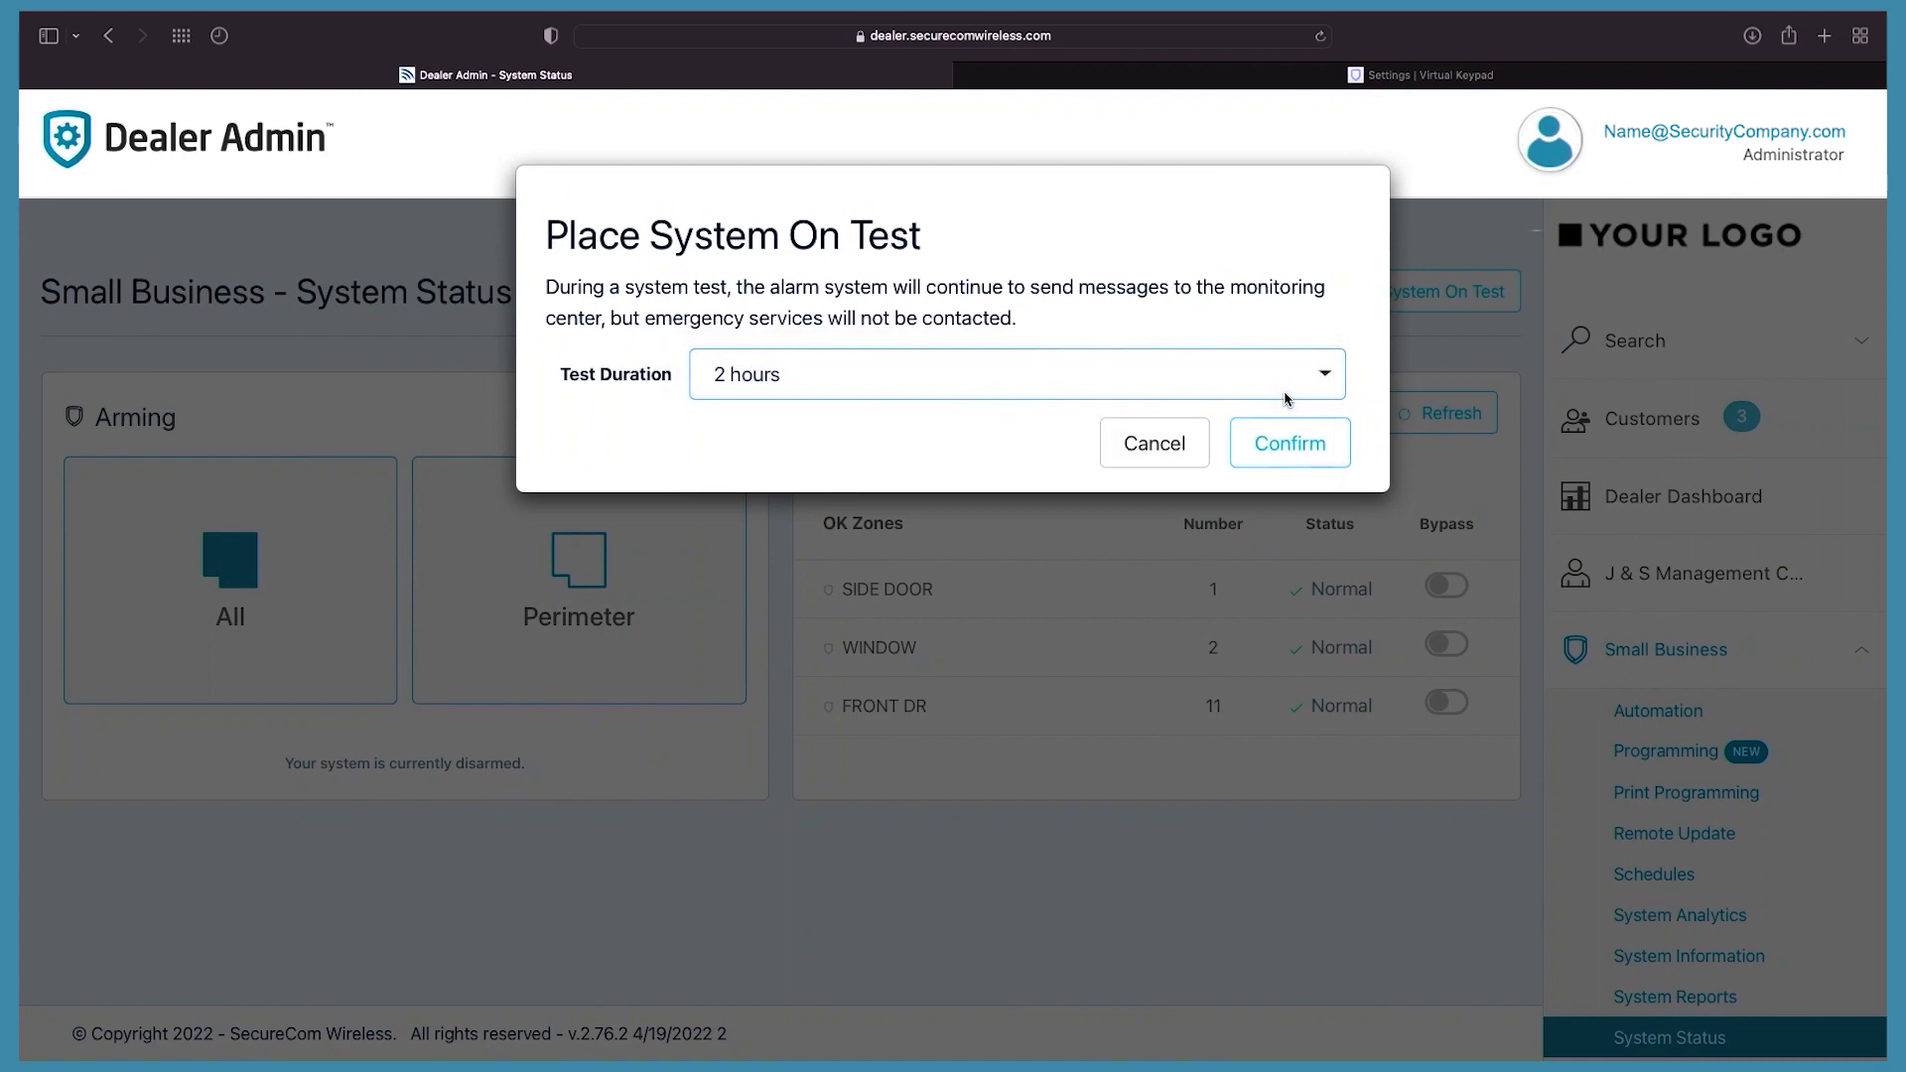
{"action": "left_click", "coordinate": [1290, 446]}
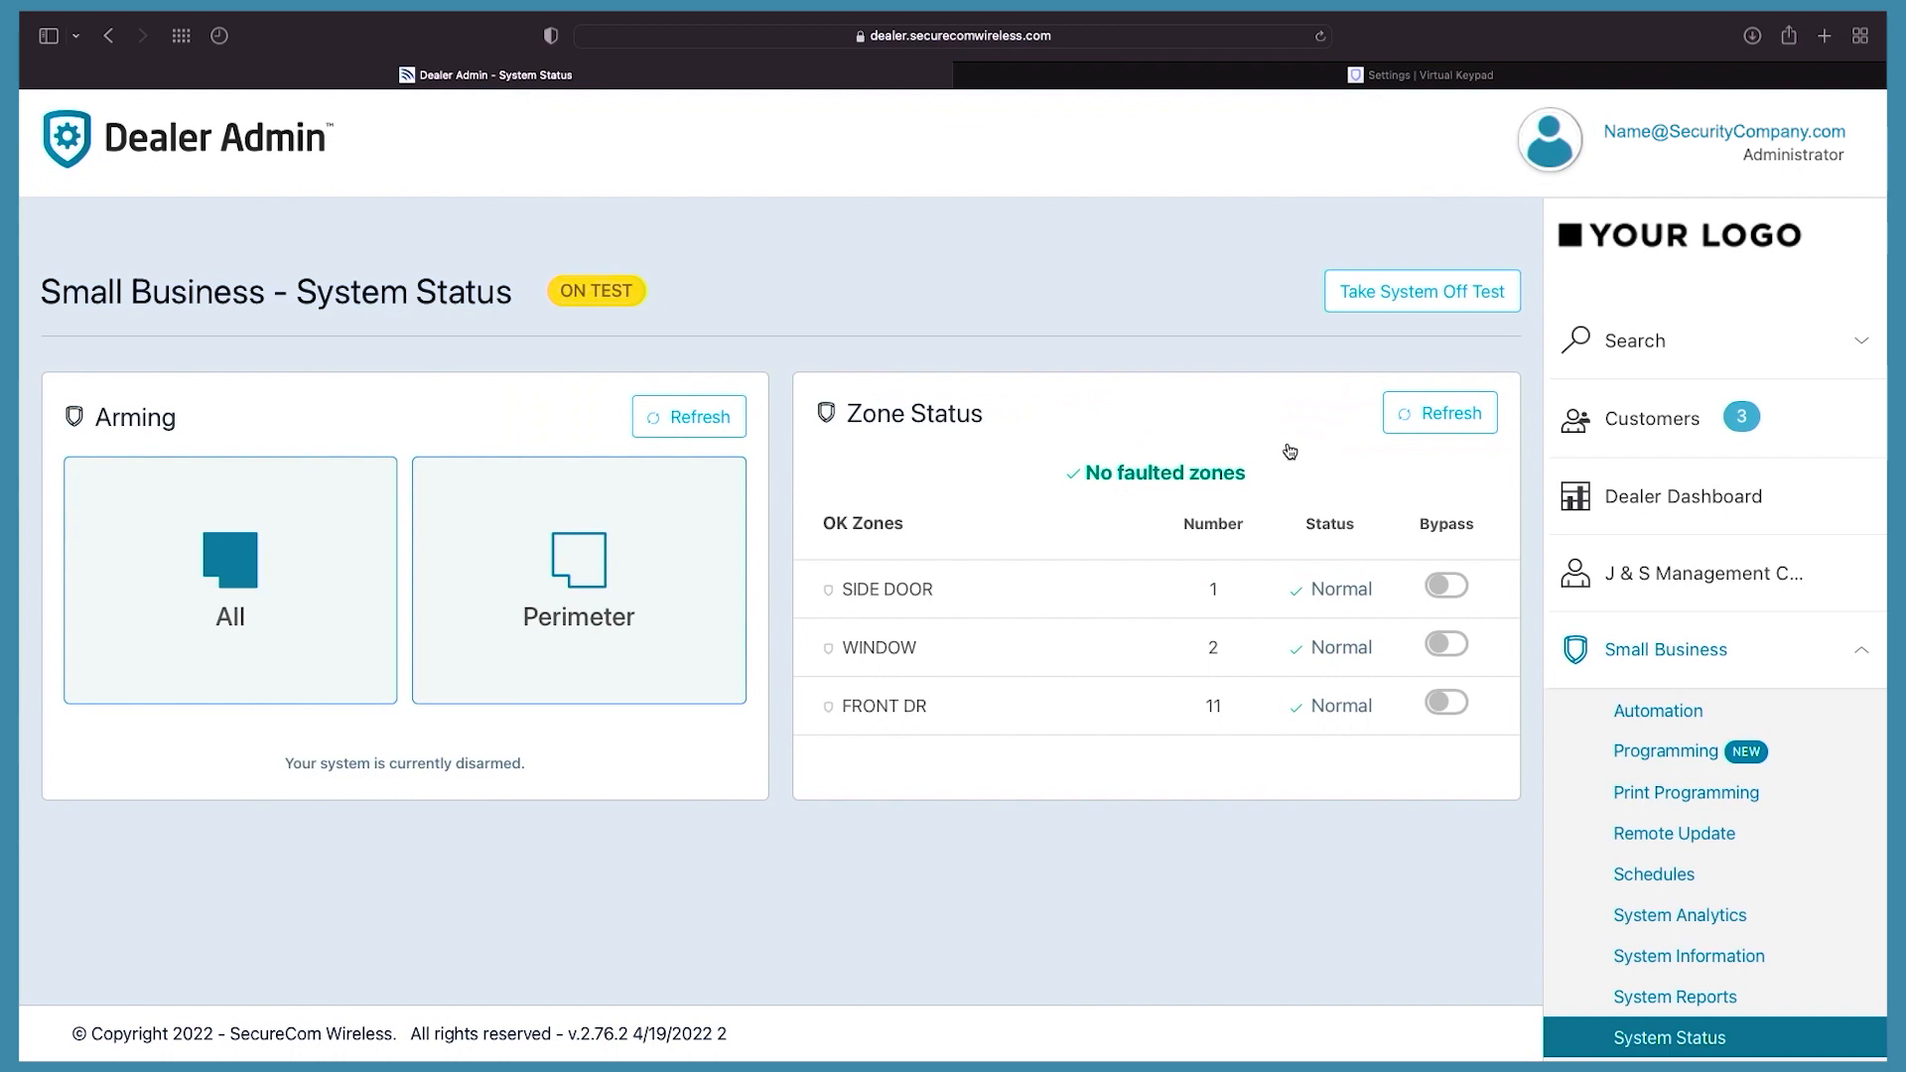
{"action": "left_click", "coordinate": [1418, 301]}
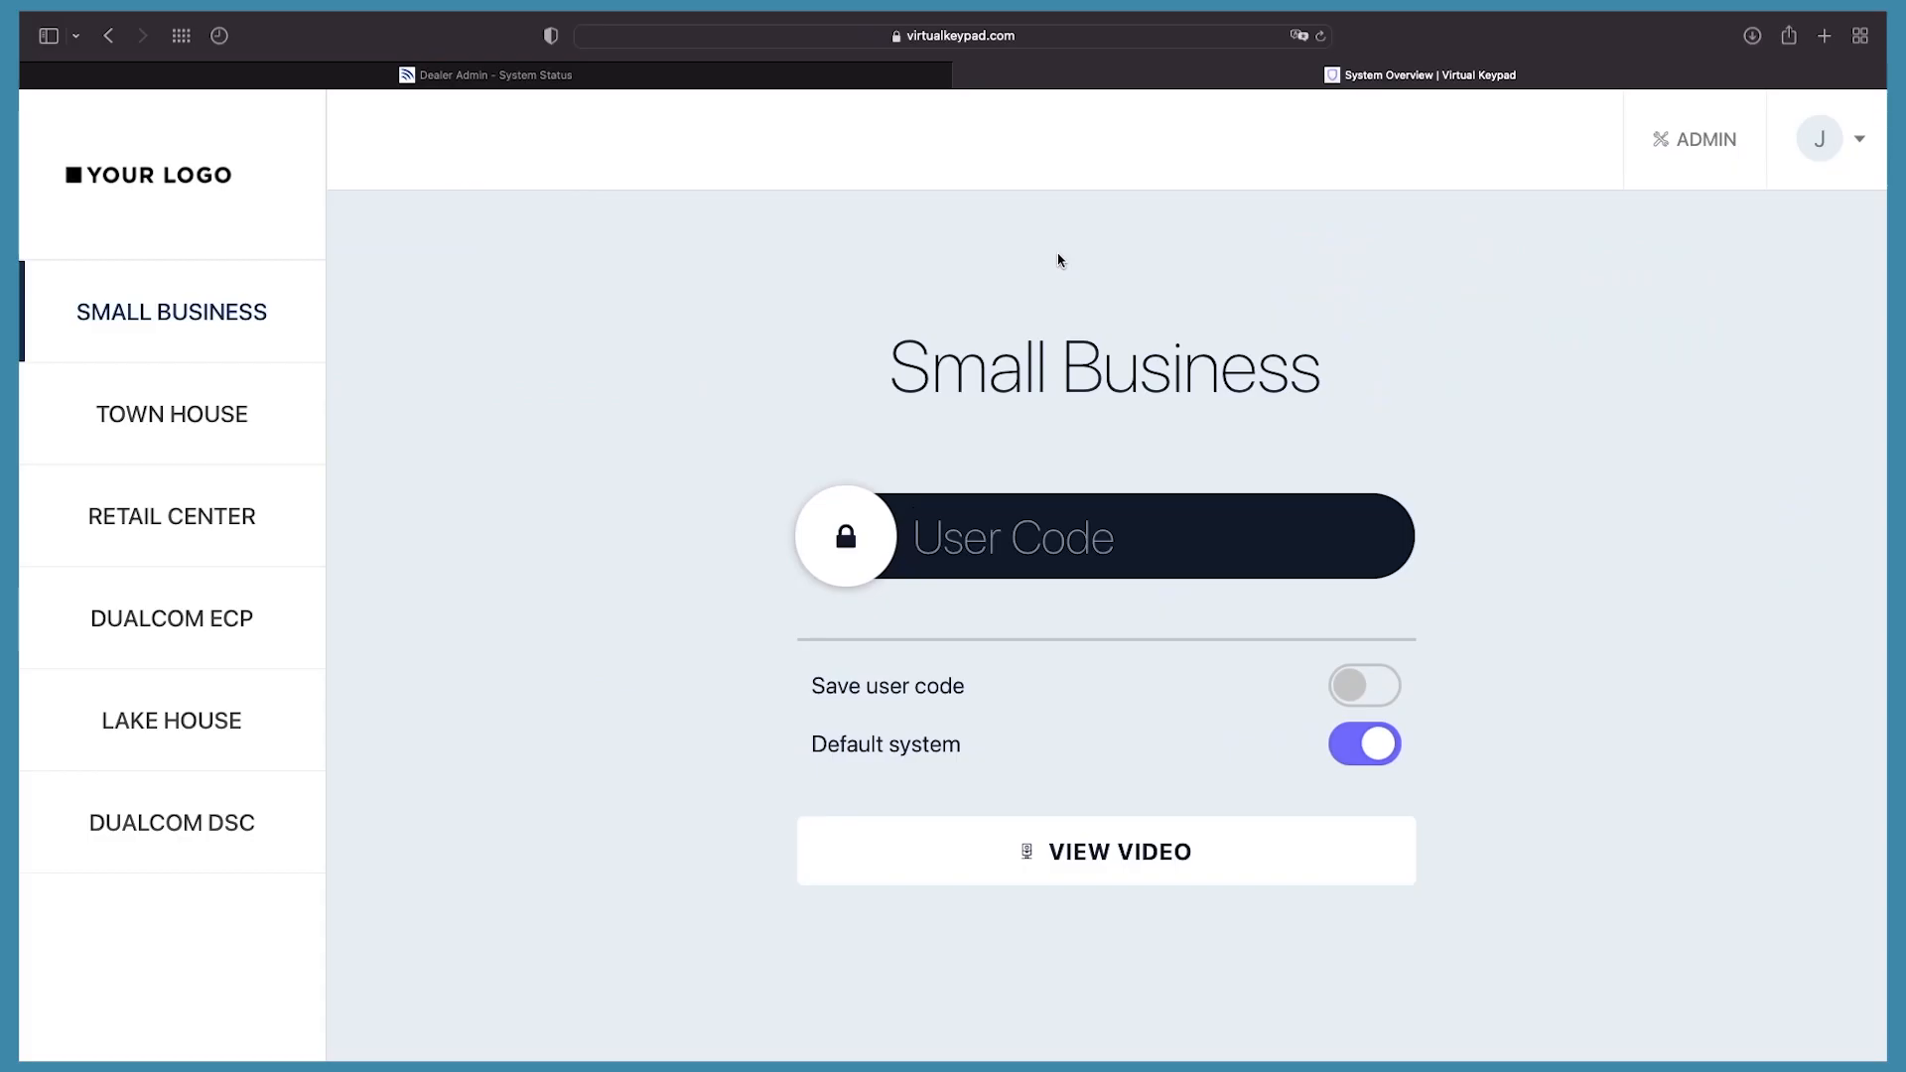
Step: Open Settings > Monitoring Center, preview Place System on Test without confirming, and go back
{"action": "left_click", "coordinate": [1831, 170]}
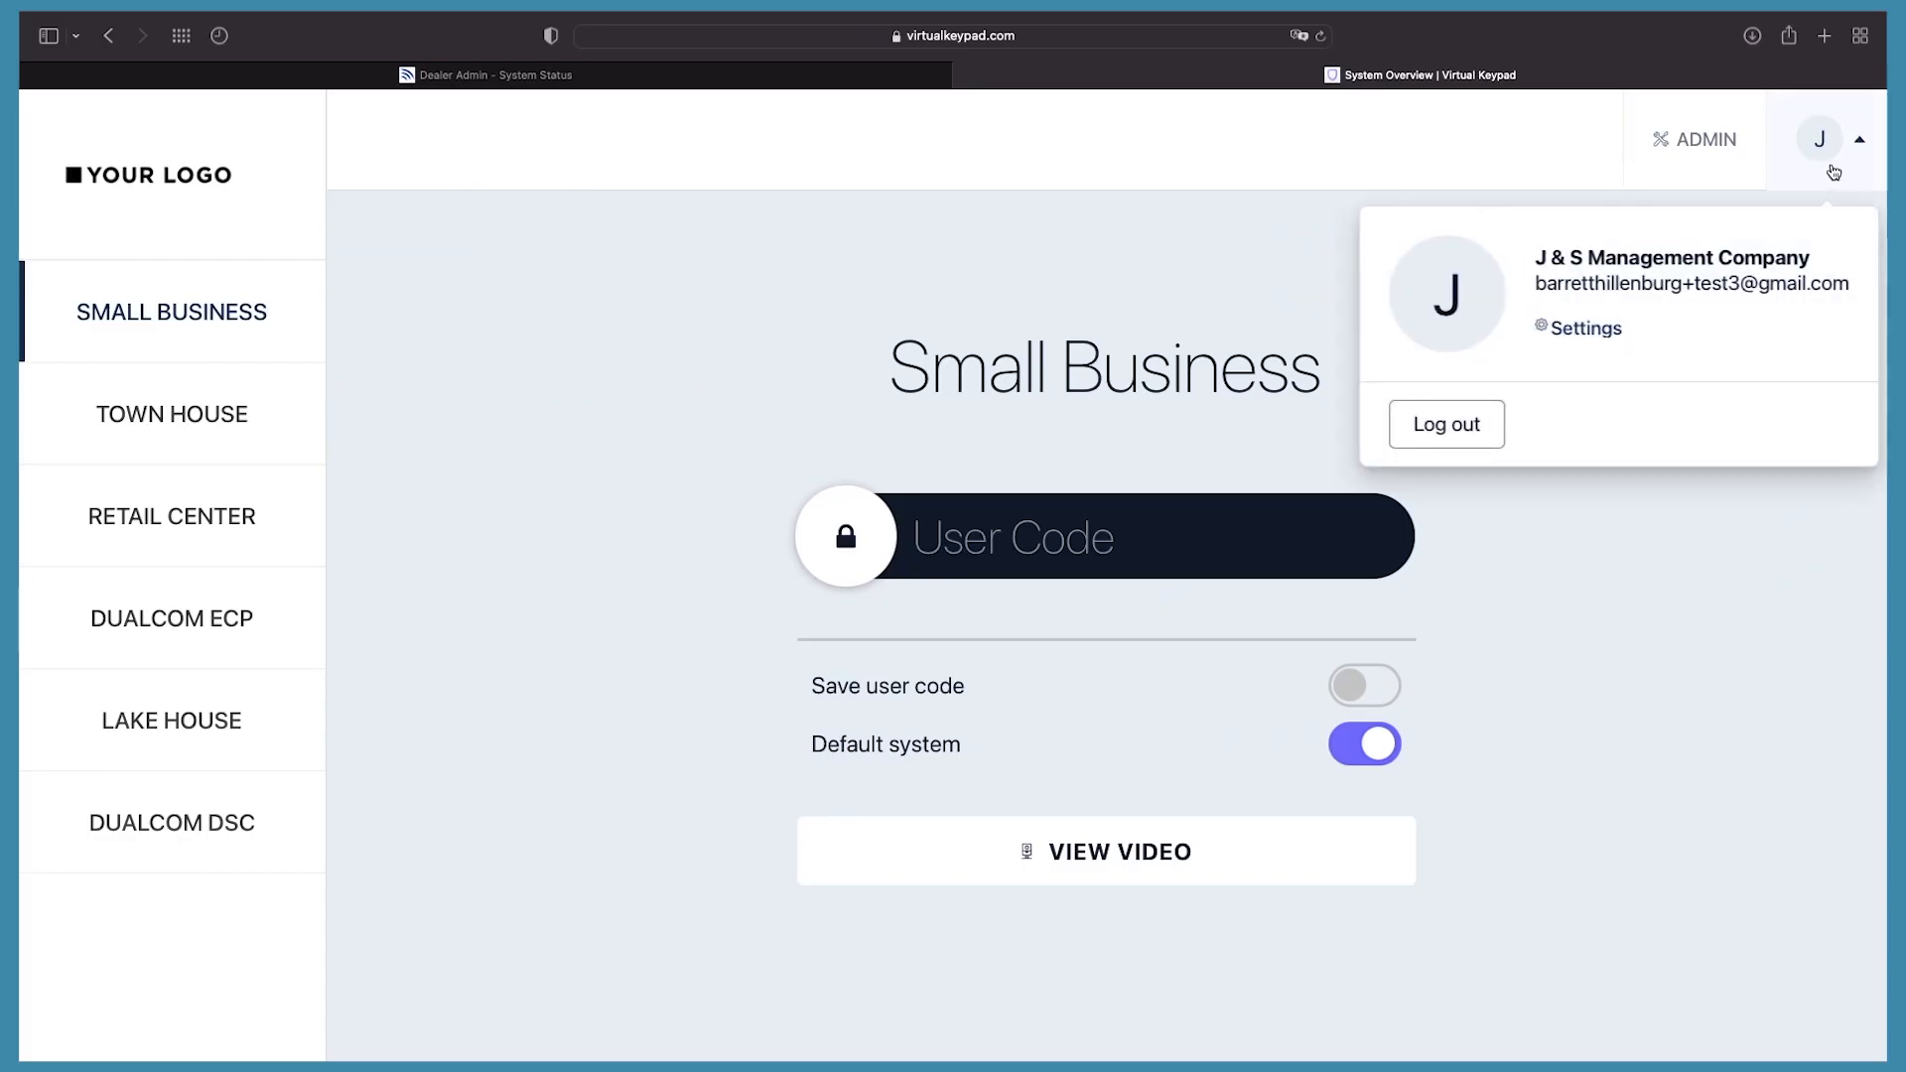
{"action": "left_click", "coordinate": [1586, 329]}
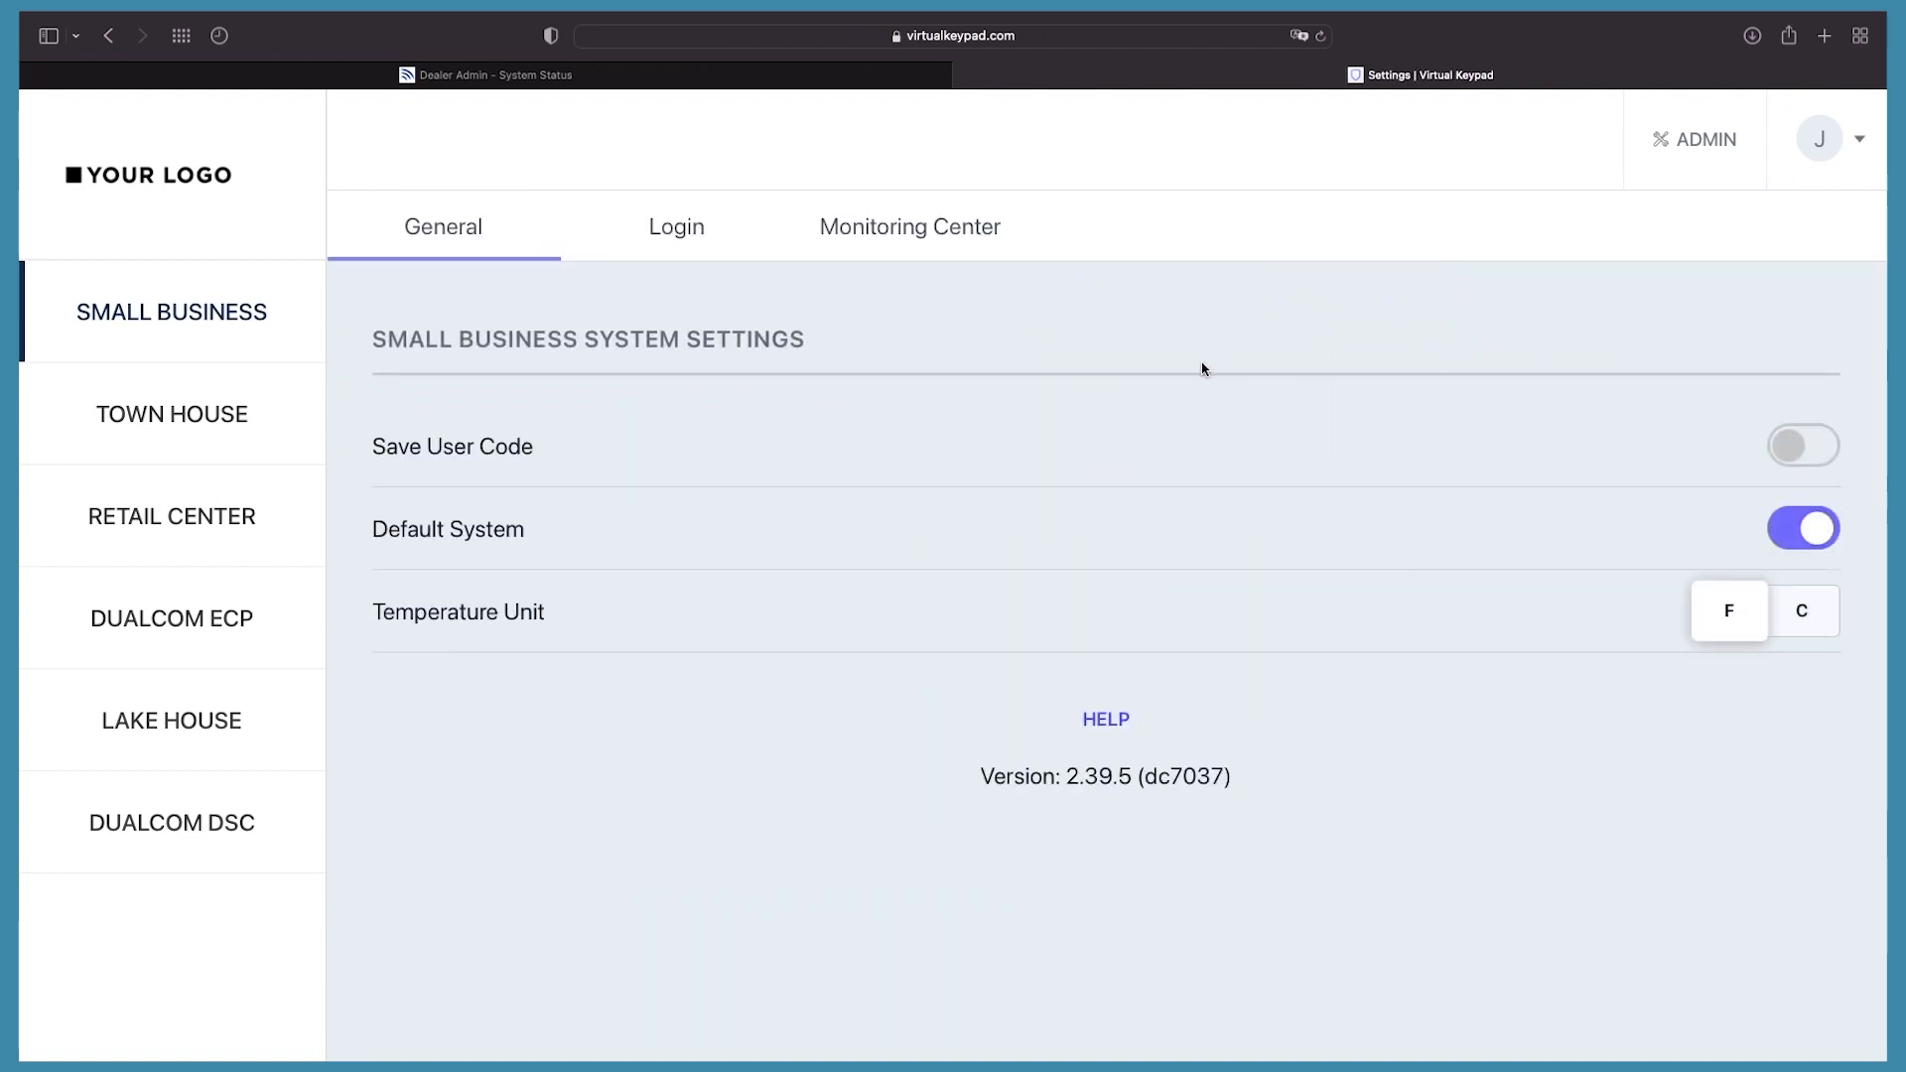
{"action": "left_click", "coordinate": [948, 254]}
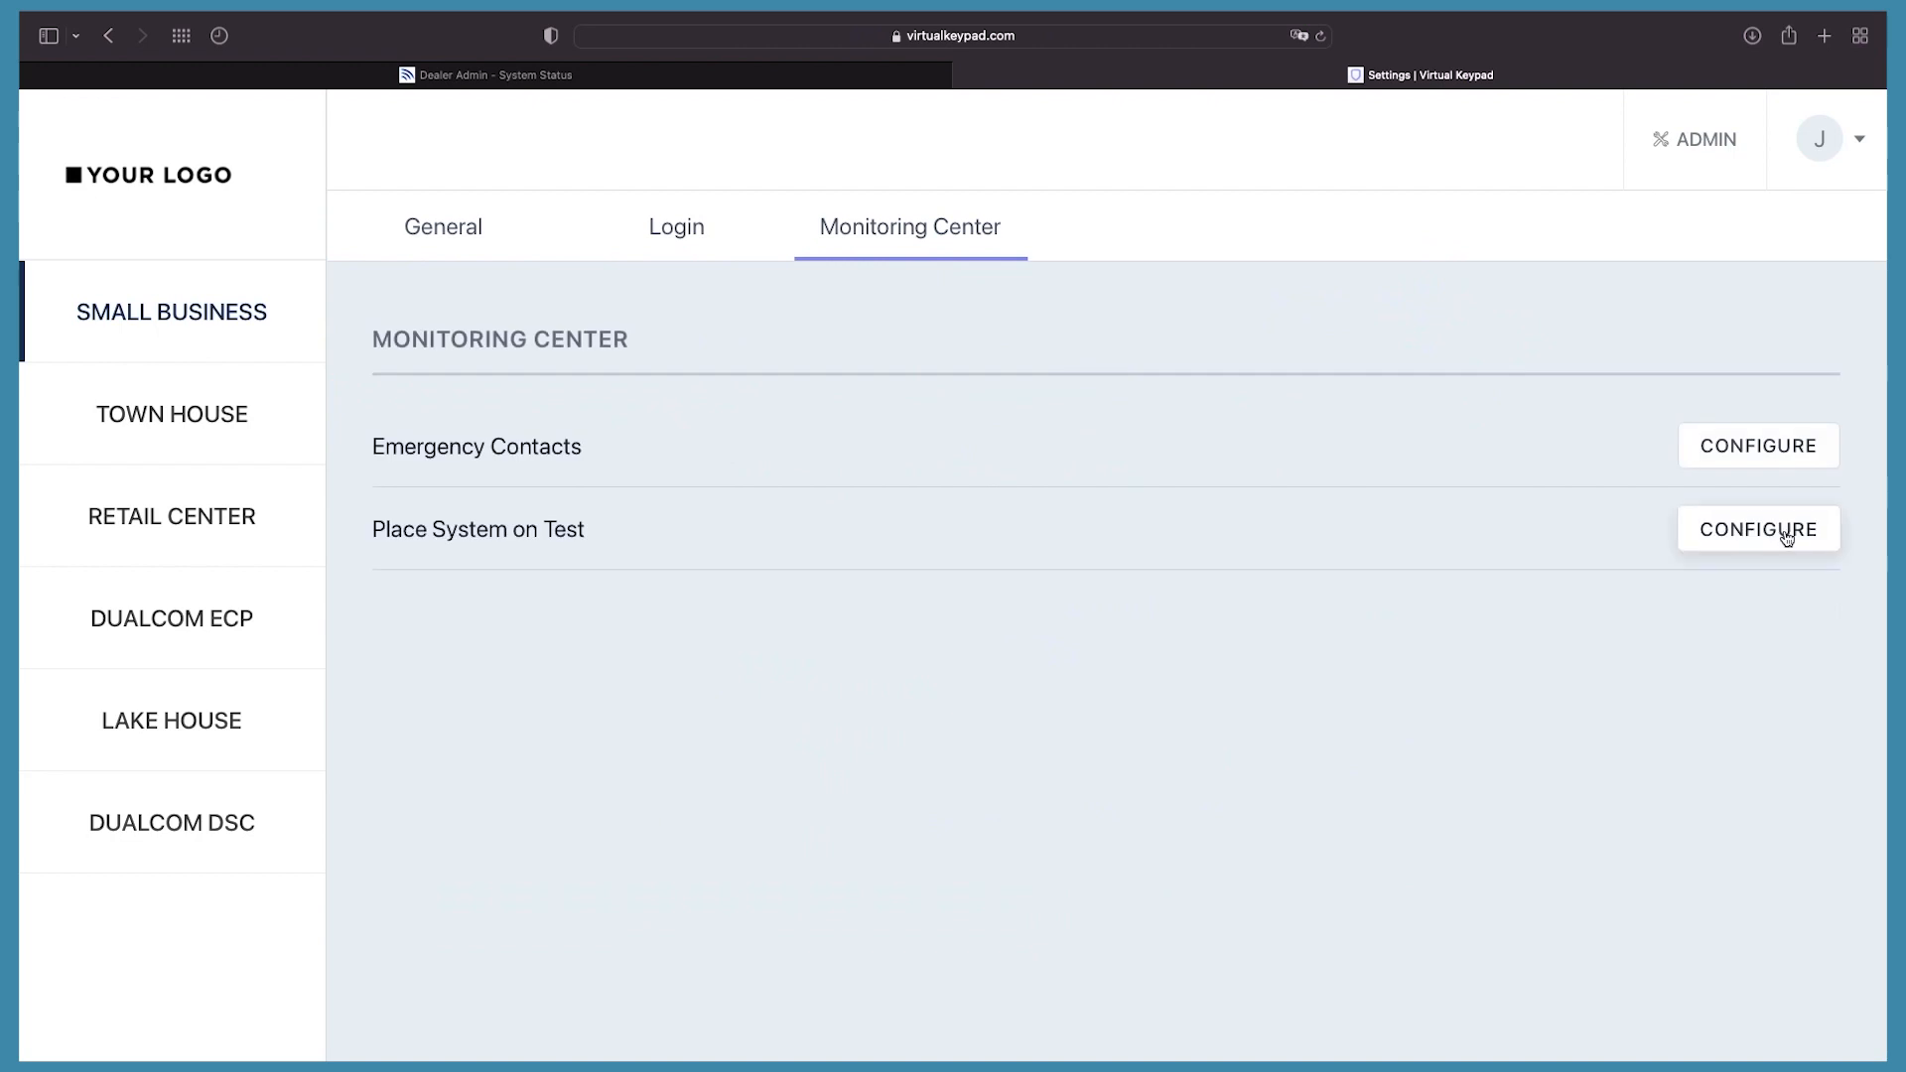
{"action": "left_click", "coordinate": [1787, 537]}
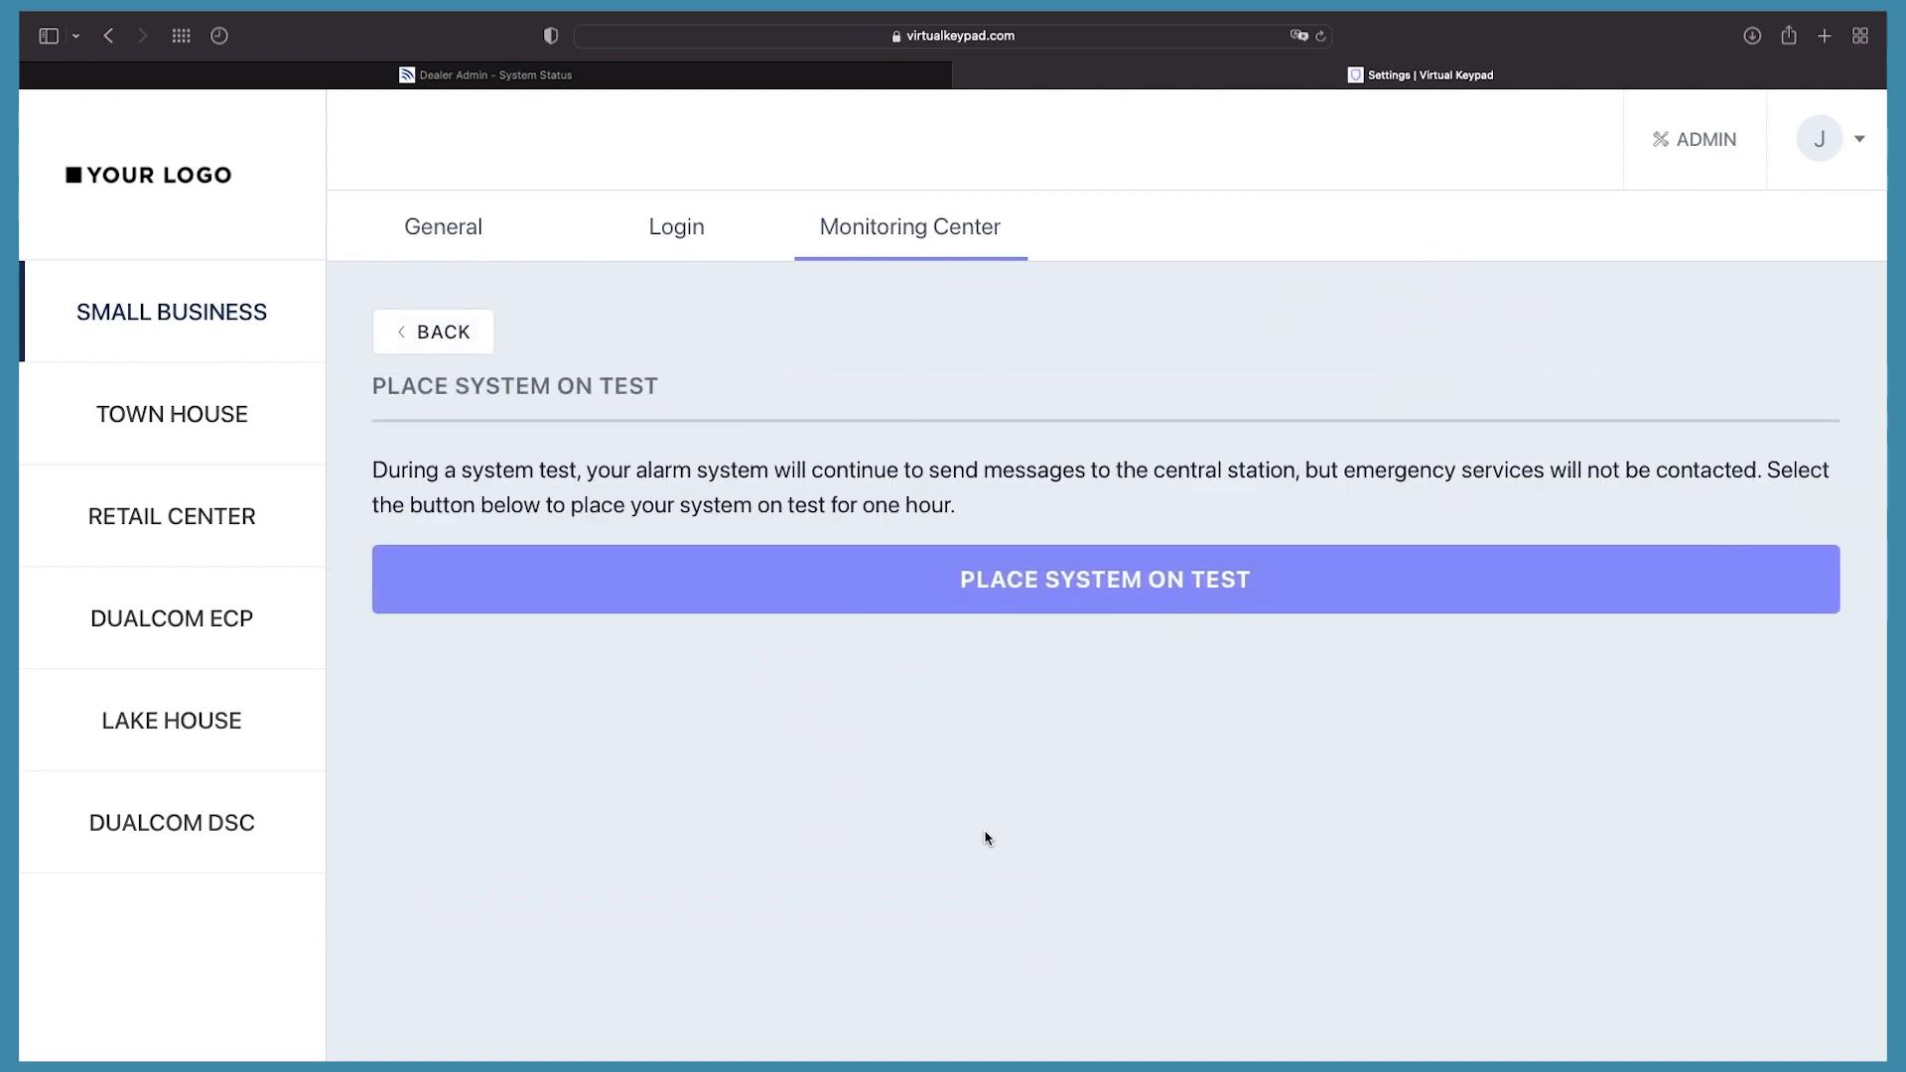
{"action": "left_click", "coordinate": [1129, 590]}
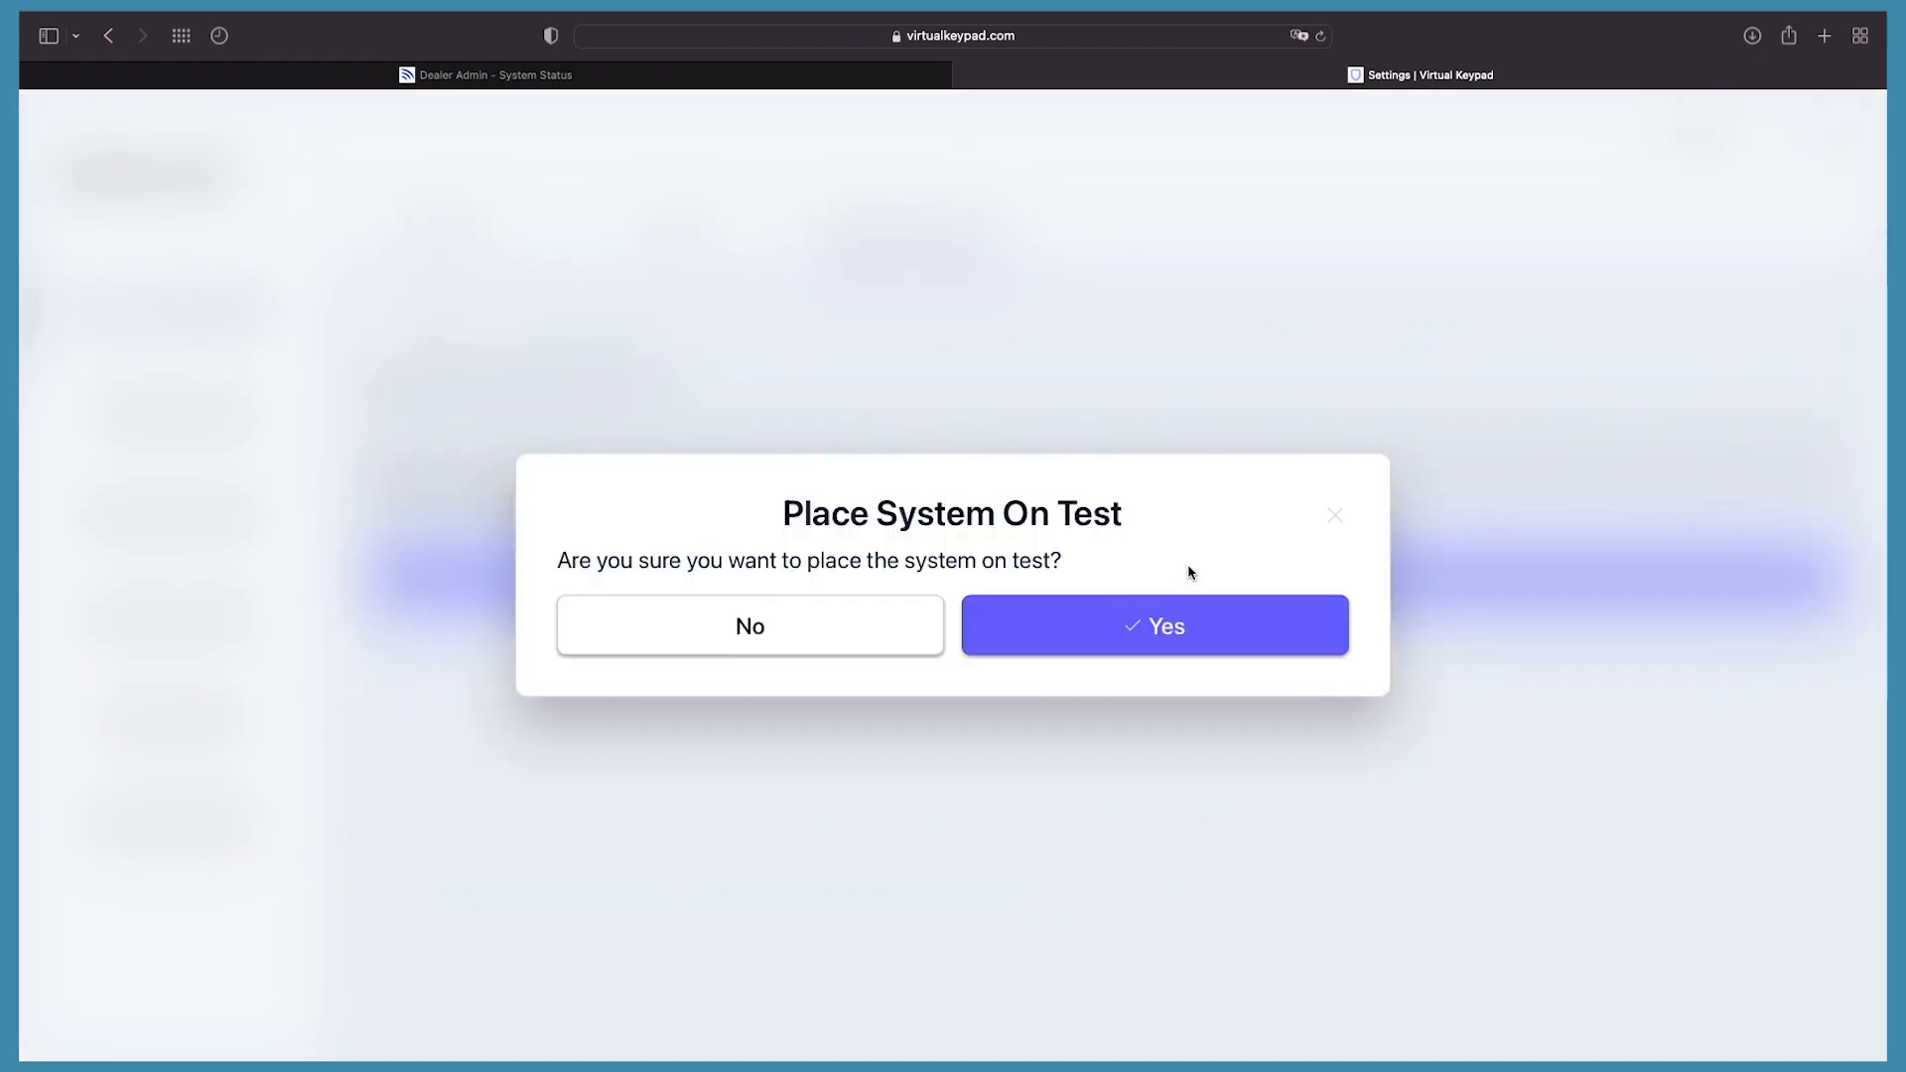
{"action": "left_click", "coordinate": [1334, 516]}
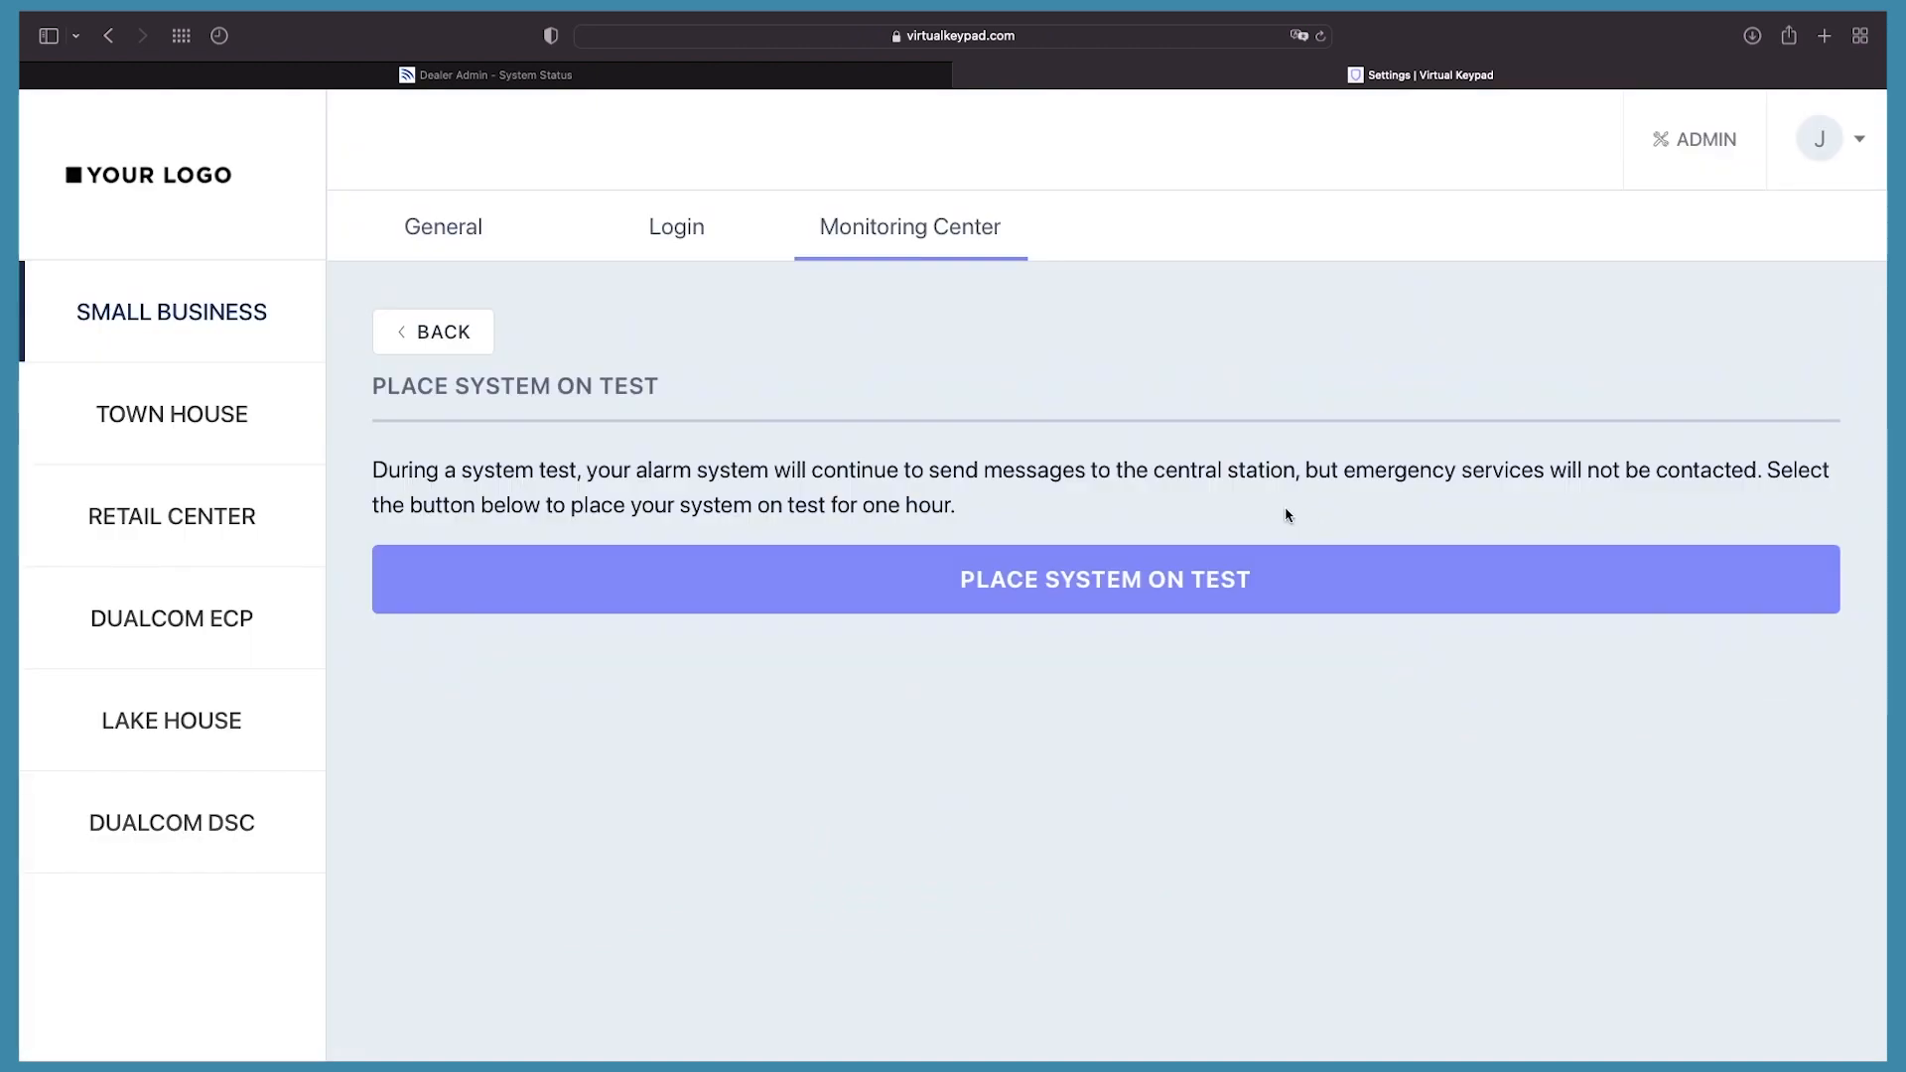
{"action": "left_click", "coordinate": [433, 338]}
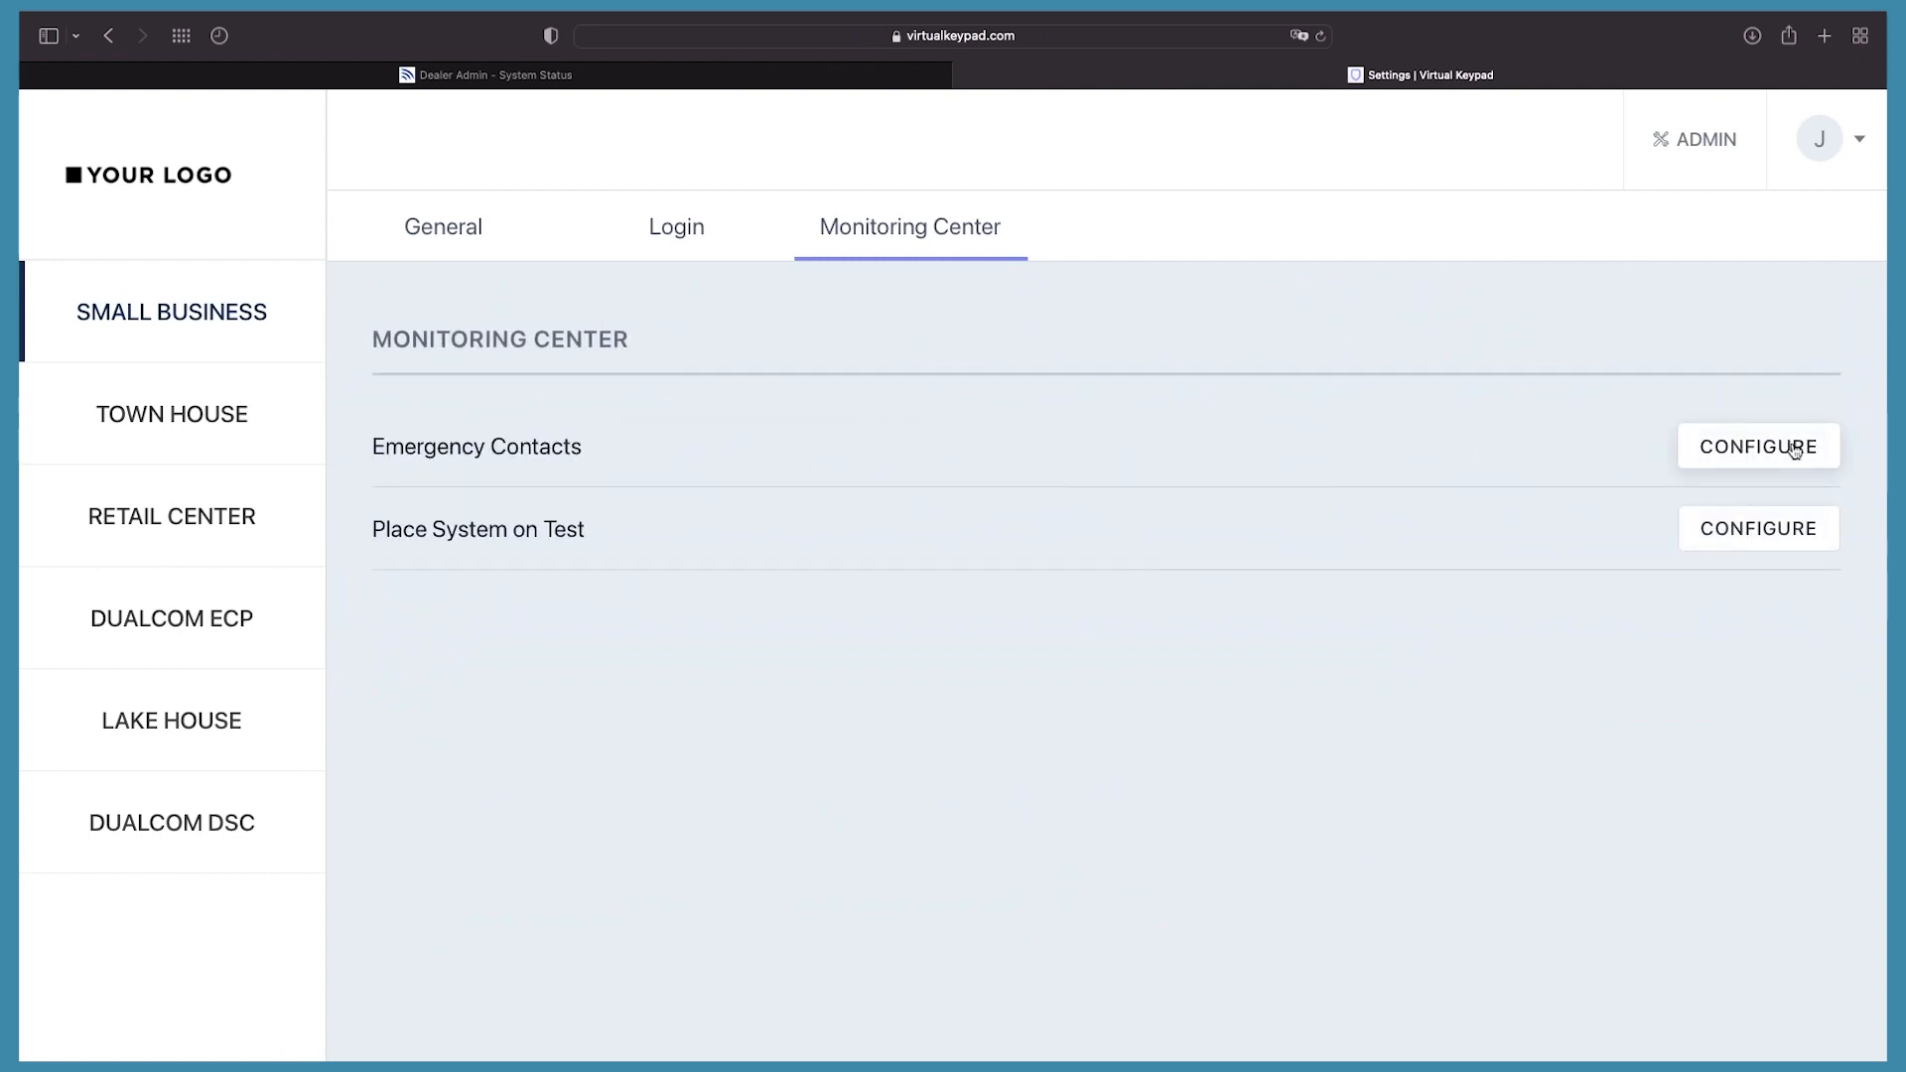
Step: Change the first emergency contact's verbal passcode to a new value
{"action": "left_click", "coordinate": [1794, 451]}
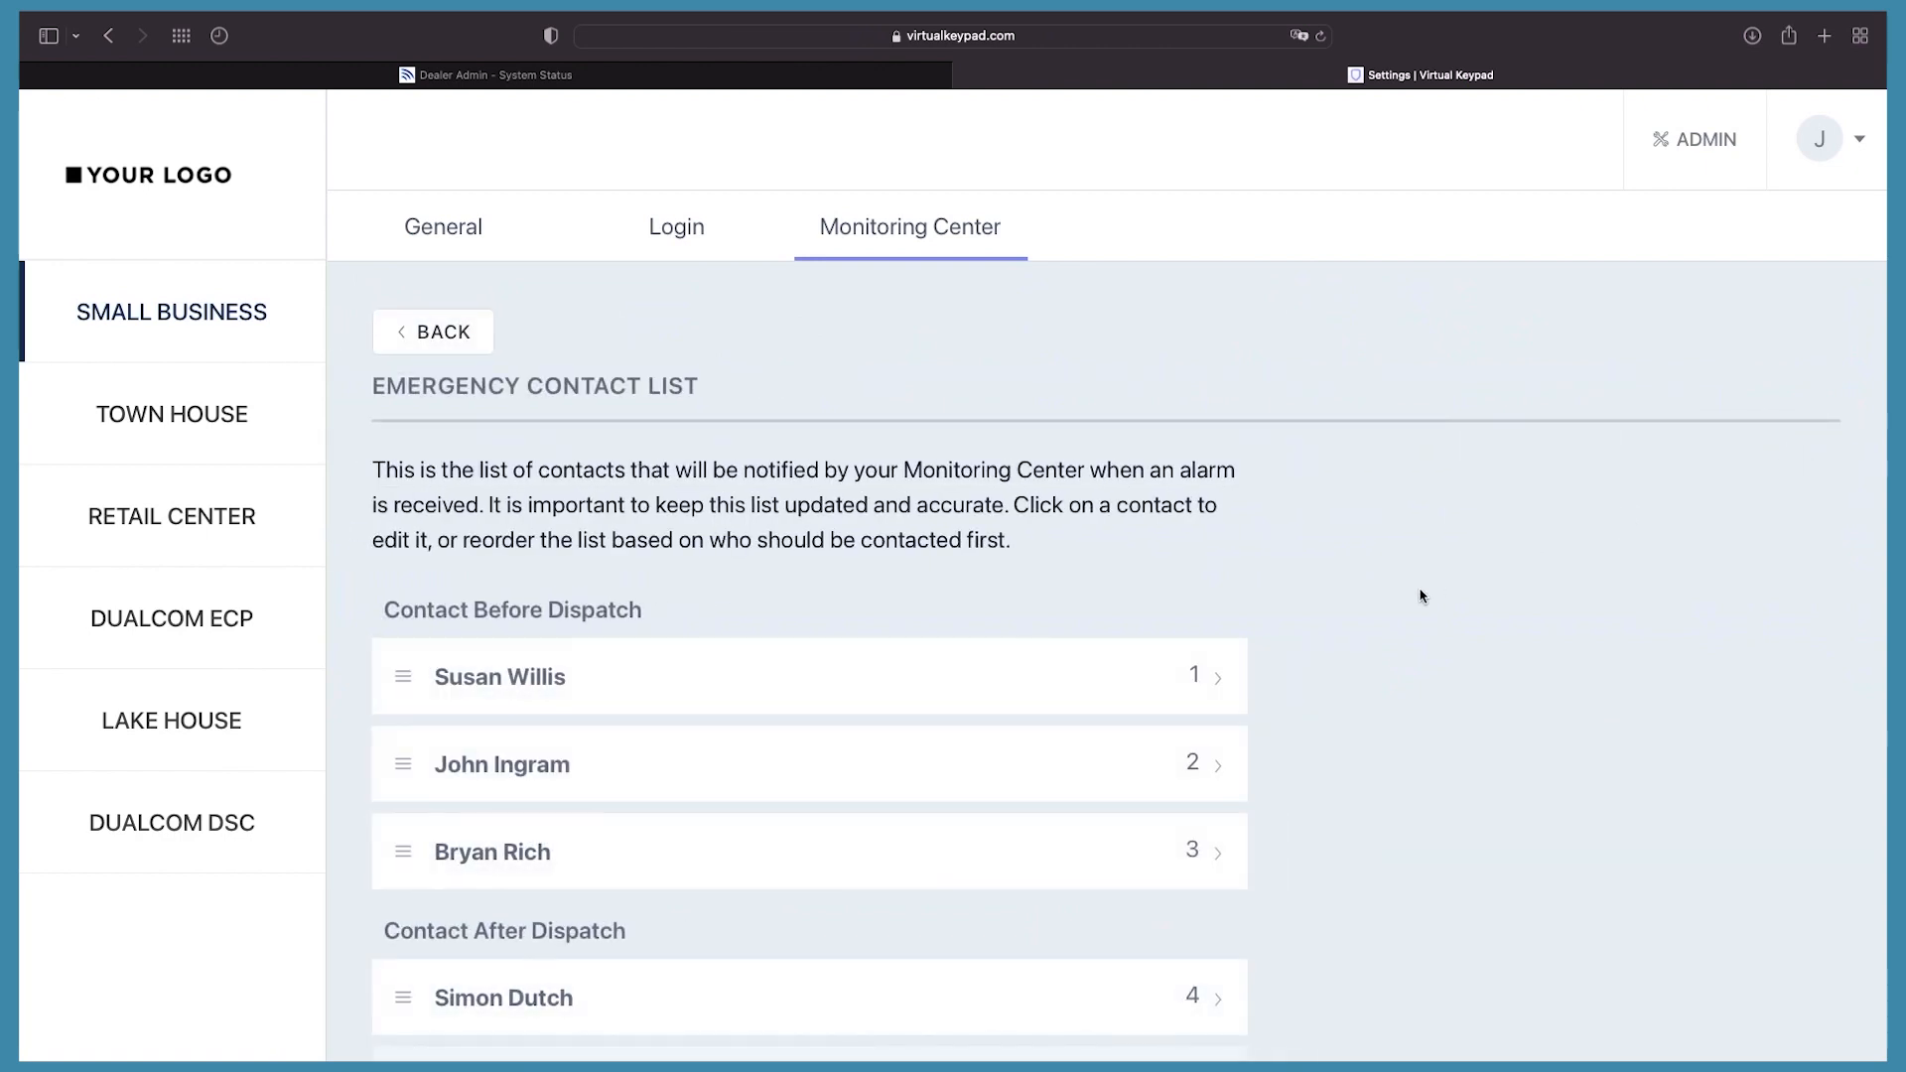
{"action": "scroll", "coordinate": [1421, 596], "scroll_direction": "down", "scroll_amount": 3}
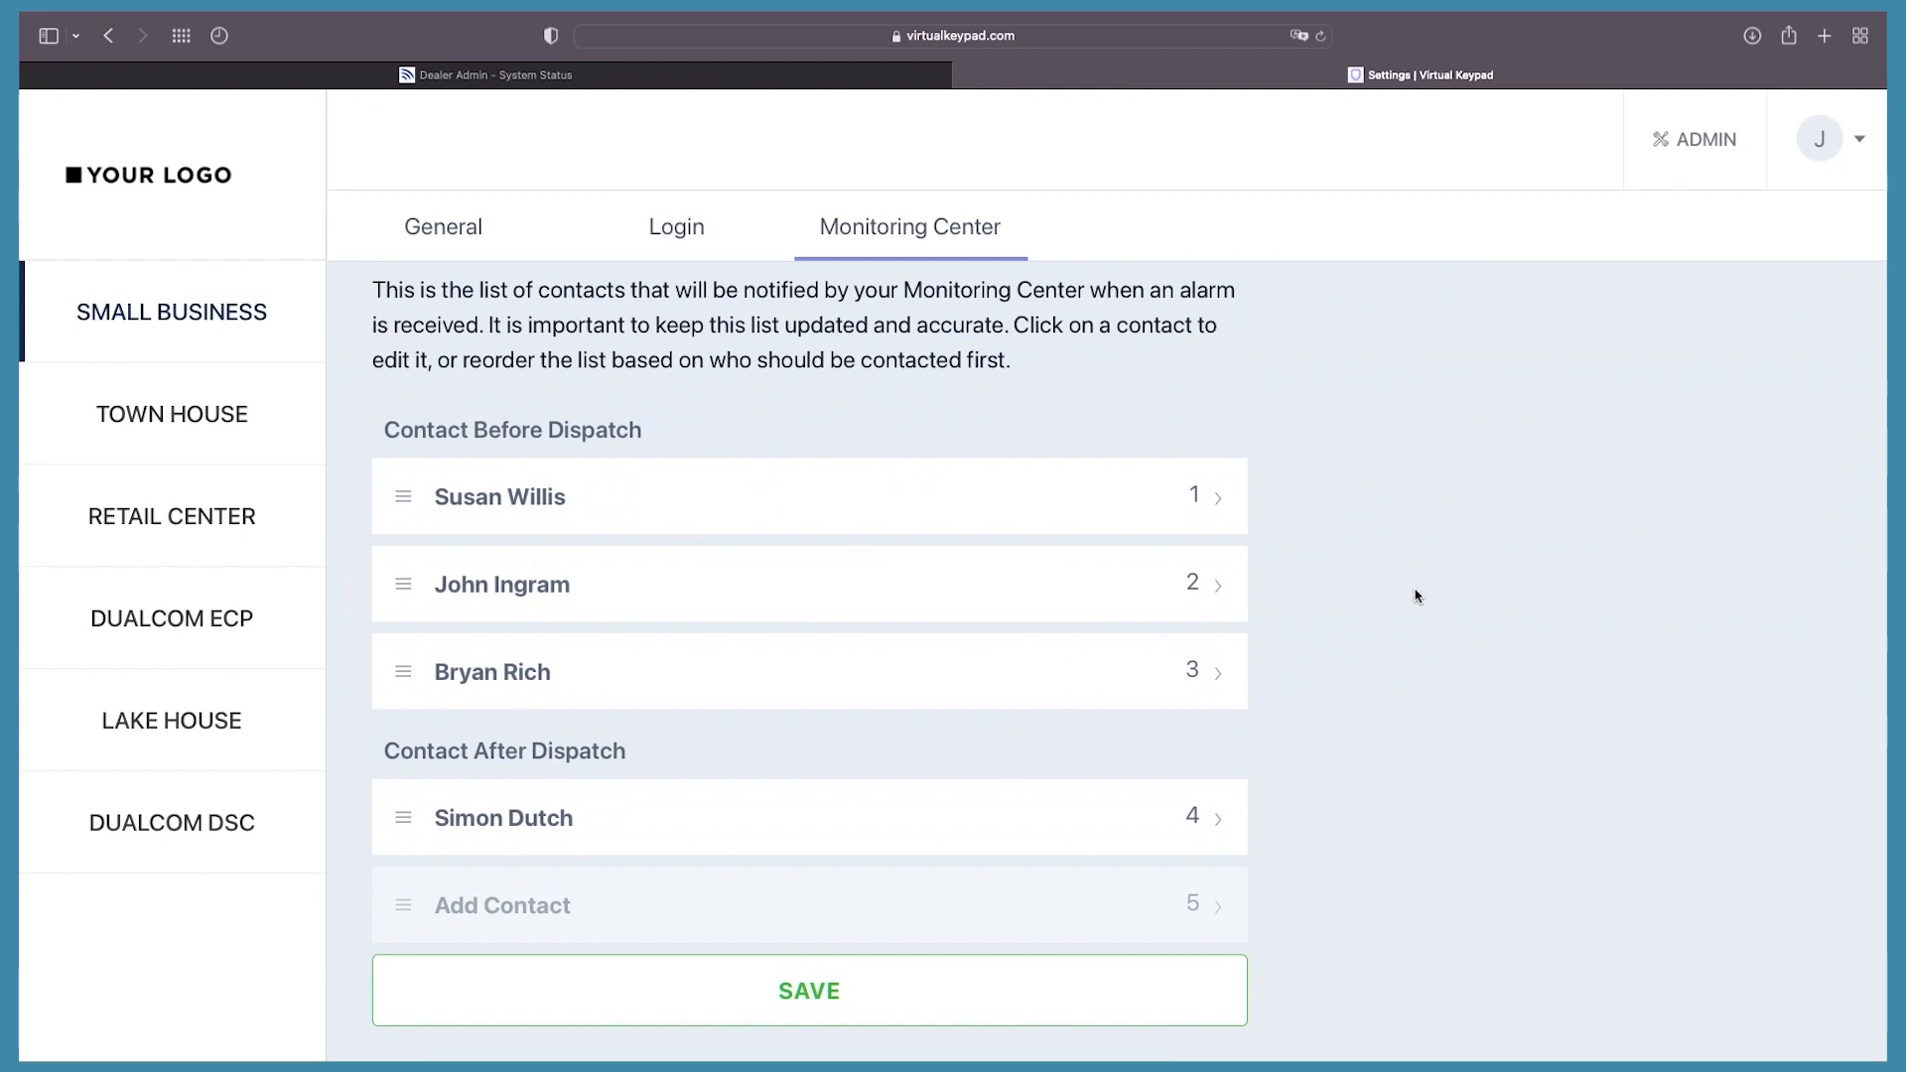
{"action": "left_click", "coordinate": [554, 501]}
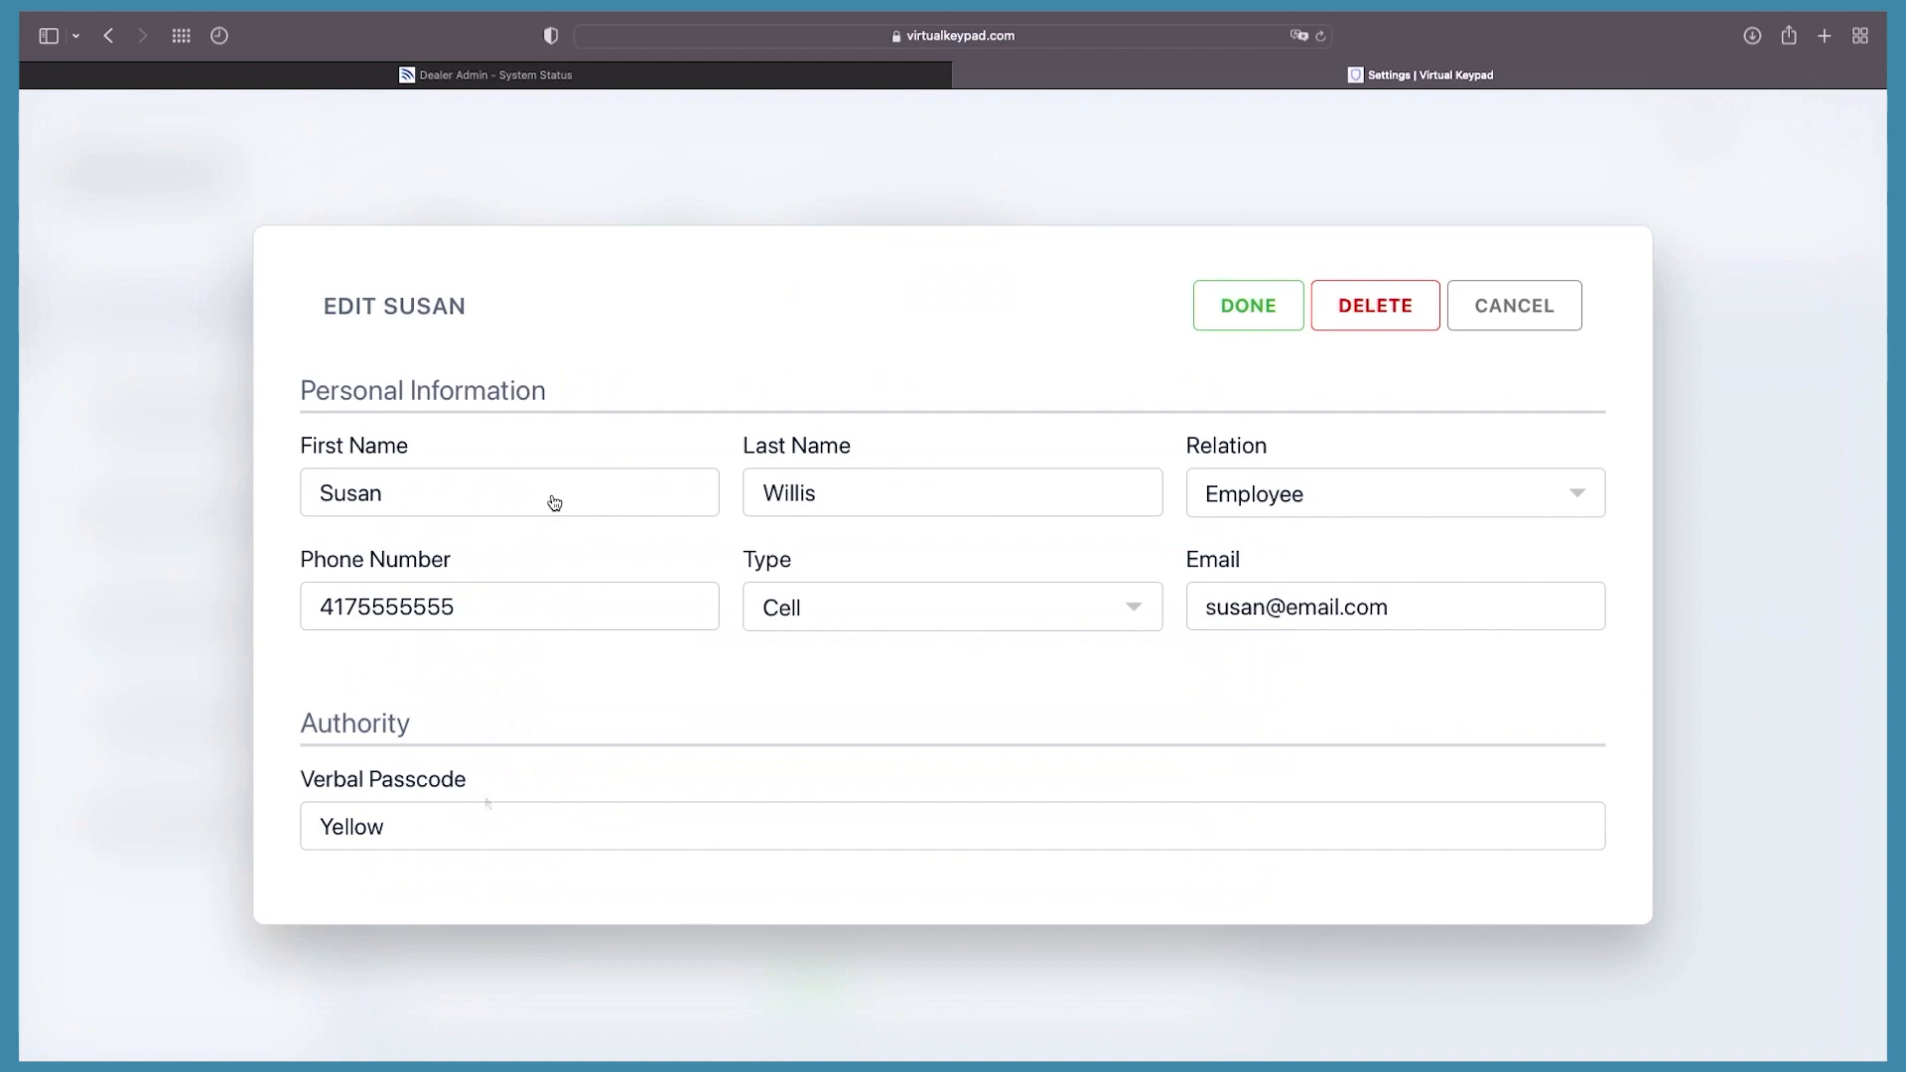
{"action": "double_click", "coordinate": [460, 823]}
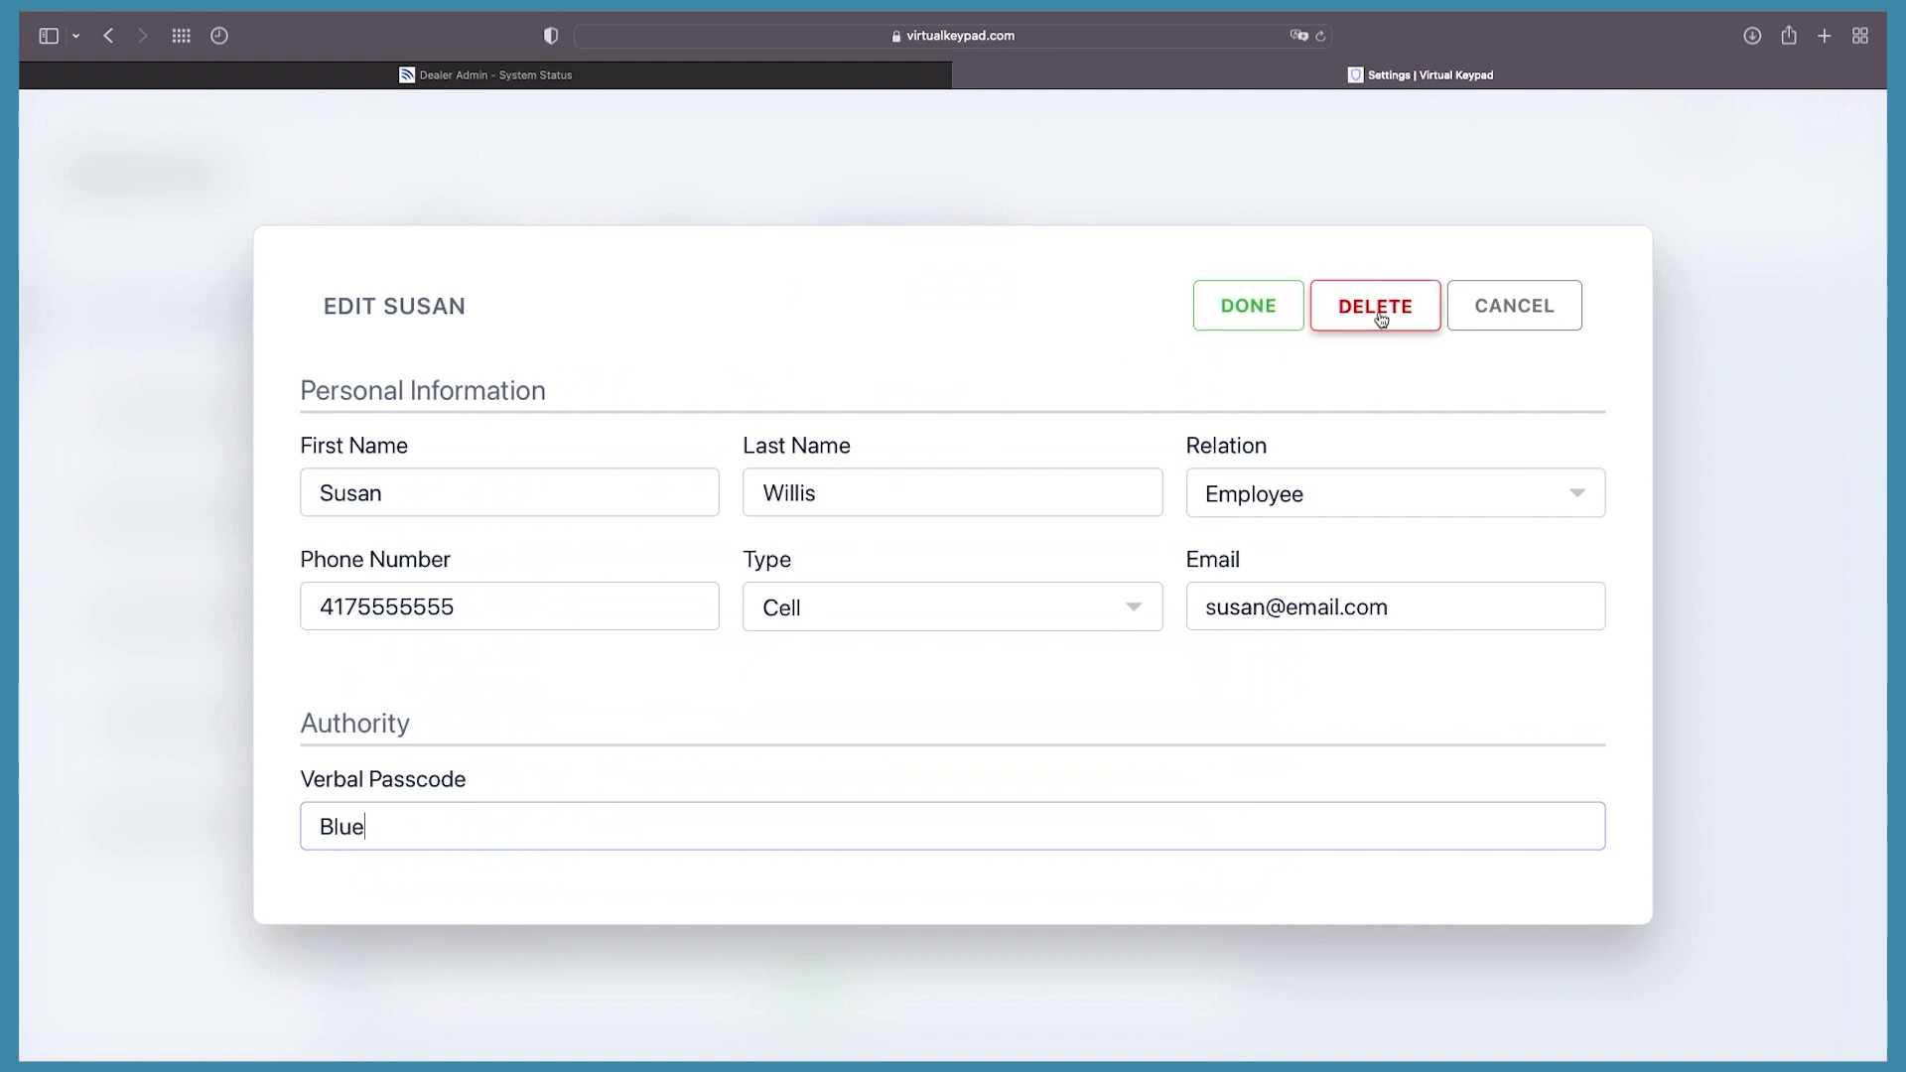
{"action": "left_click", "coordinate": [1245, 305]}
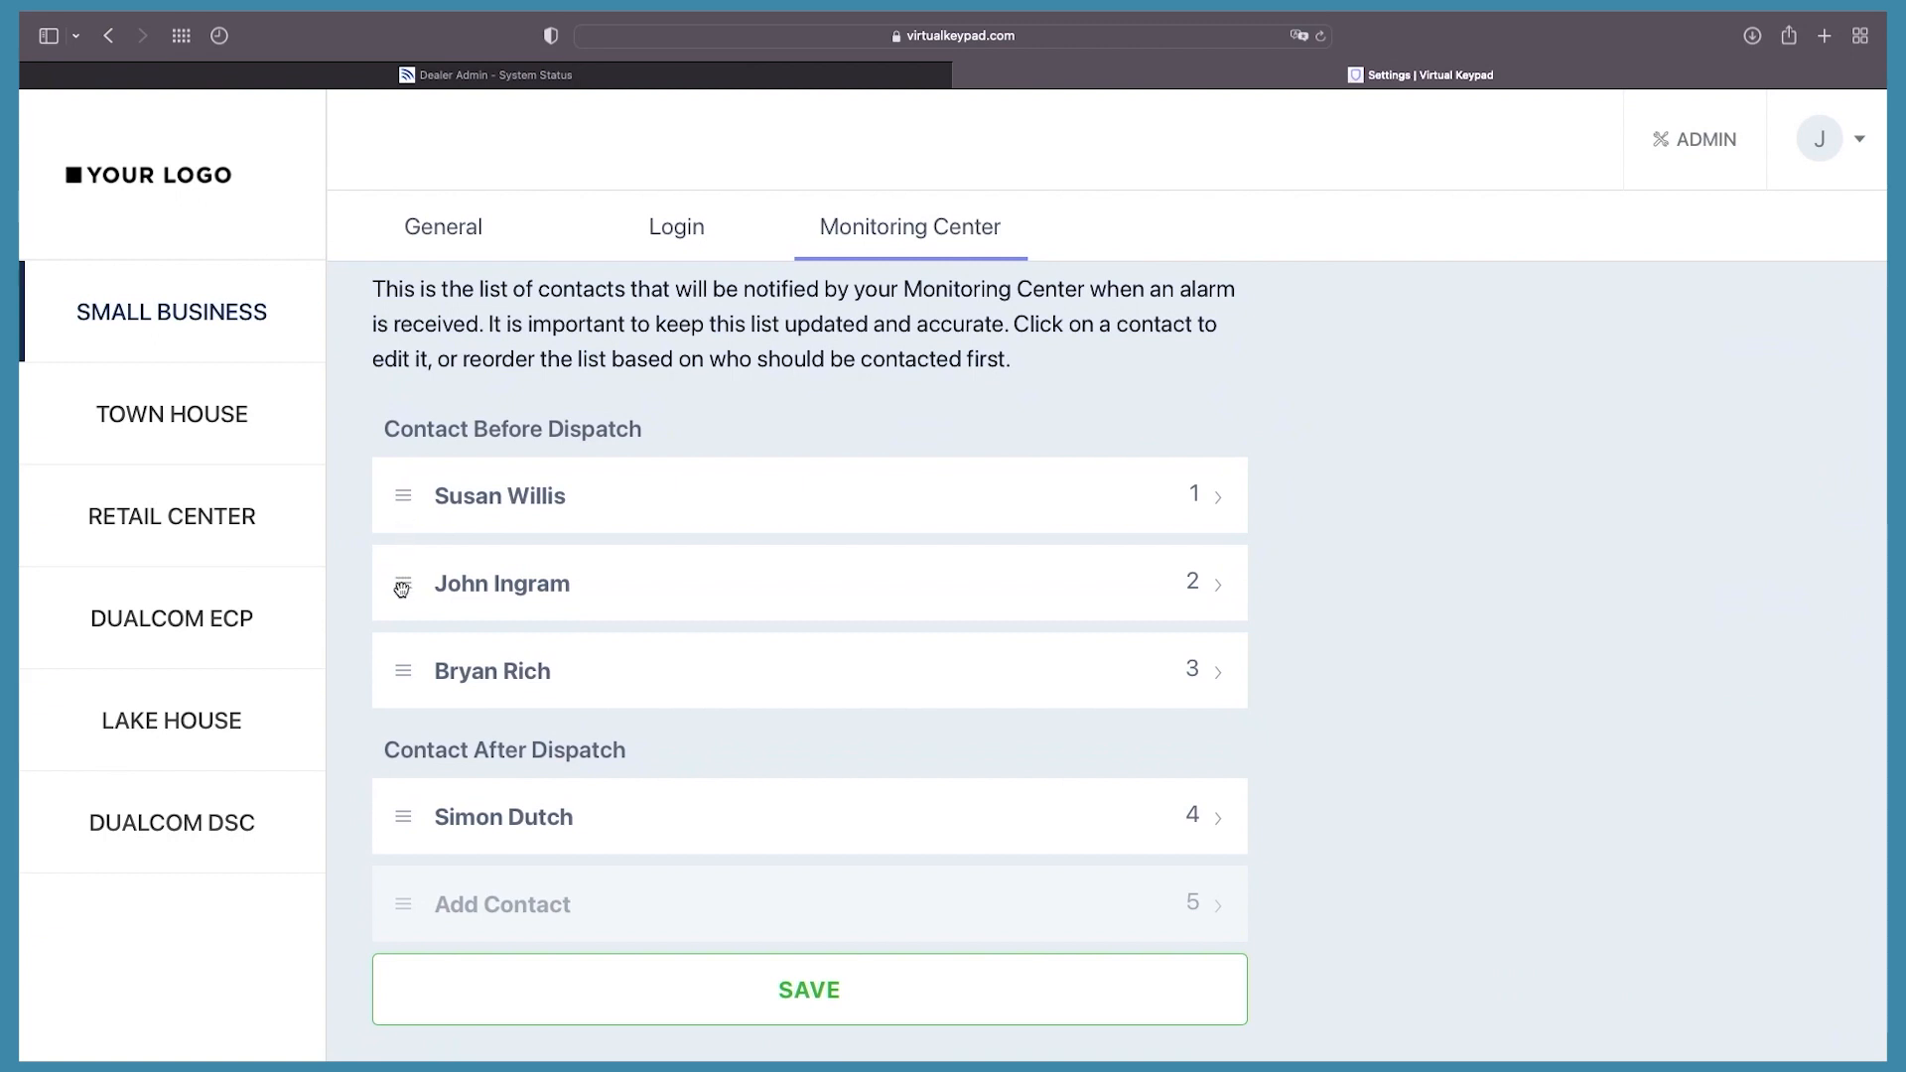
Step: Move the second pre-dispatch contact to the top and save the emergency contact list
{"action": "left_click_drag", "start_coordinate": [402, 590], "coordinate": [408, 500]}
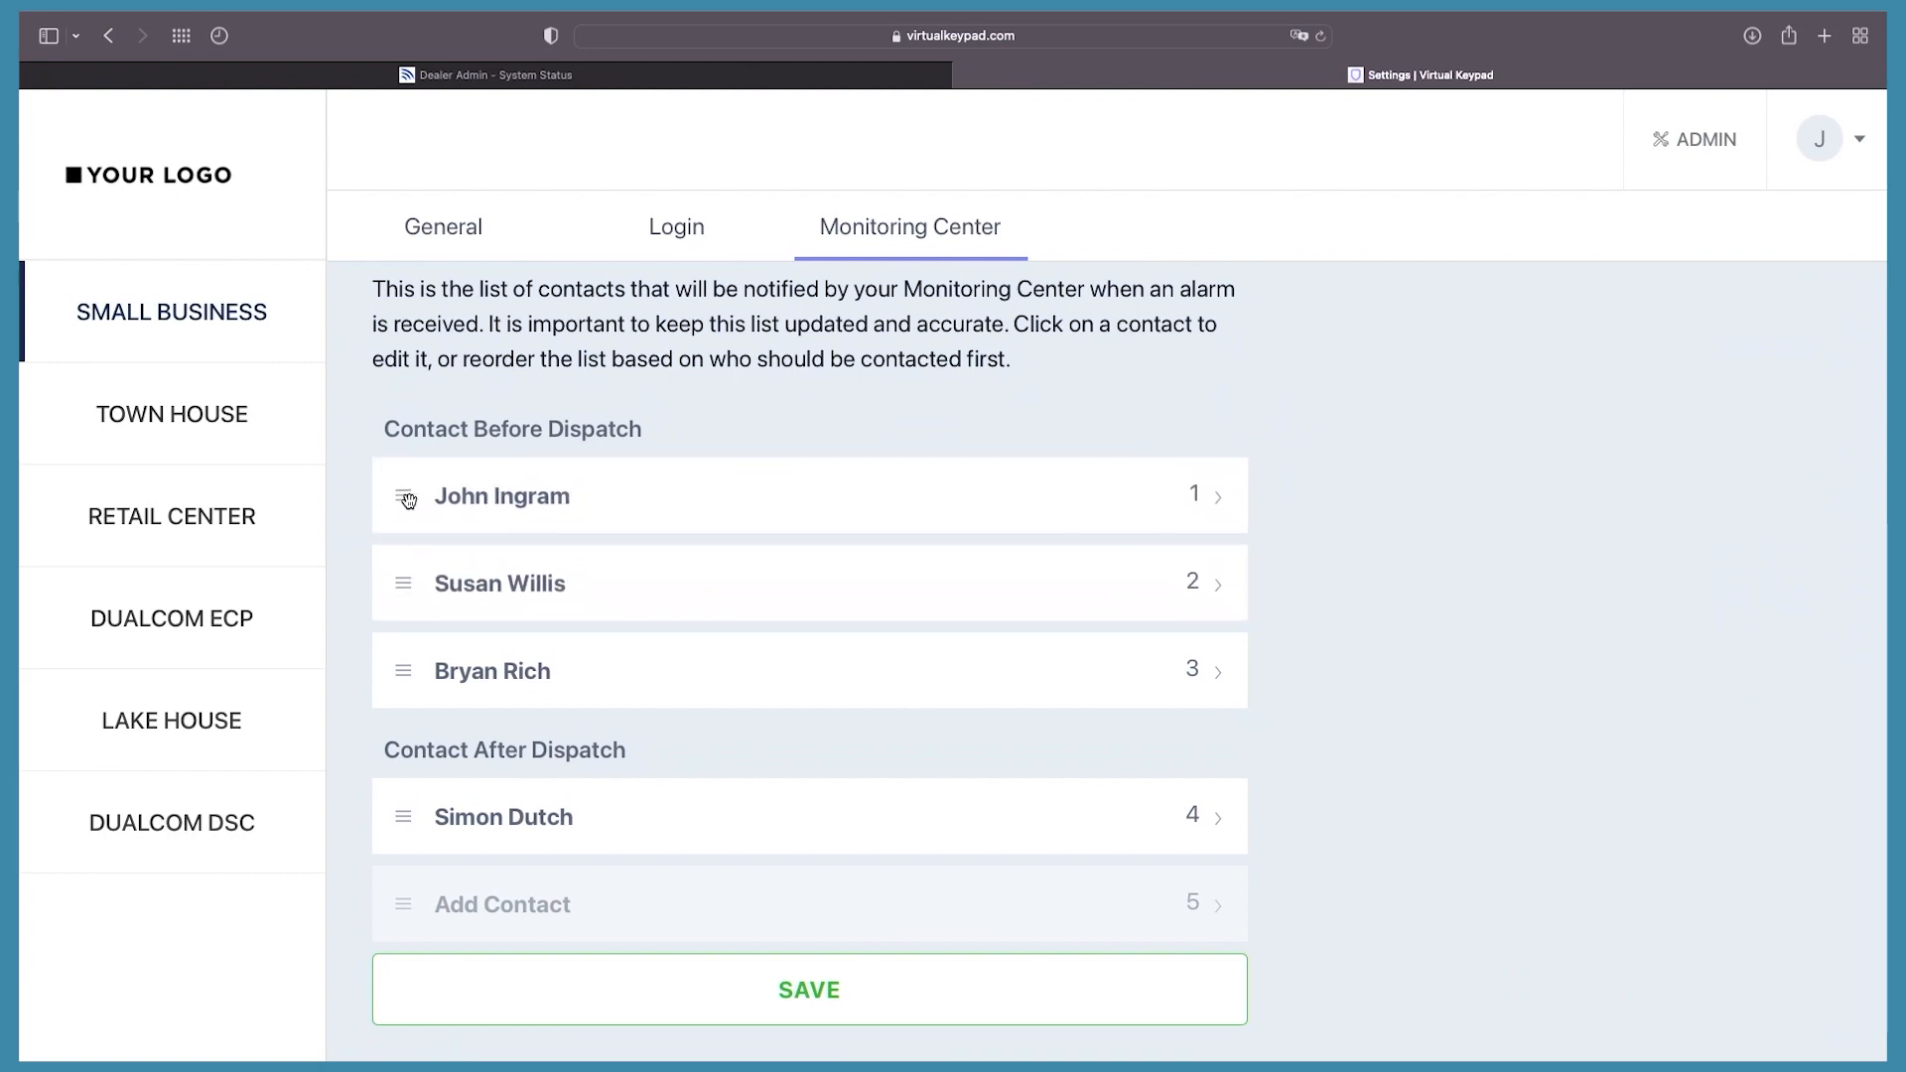
{"action": "left_click", "coordinate": [479, 905]}
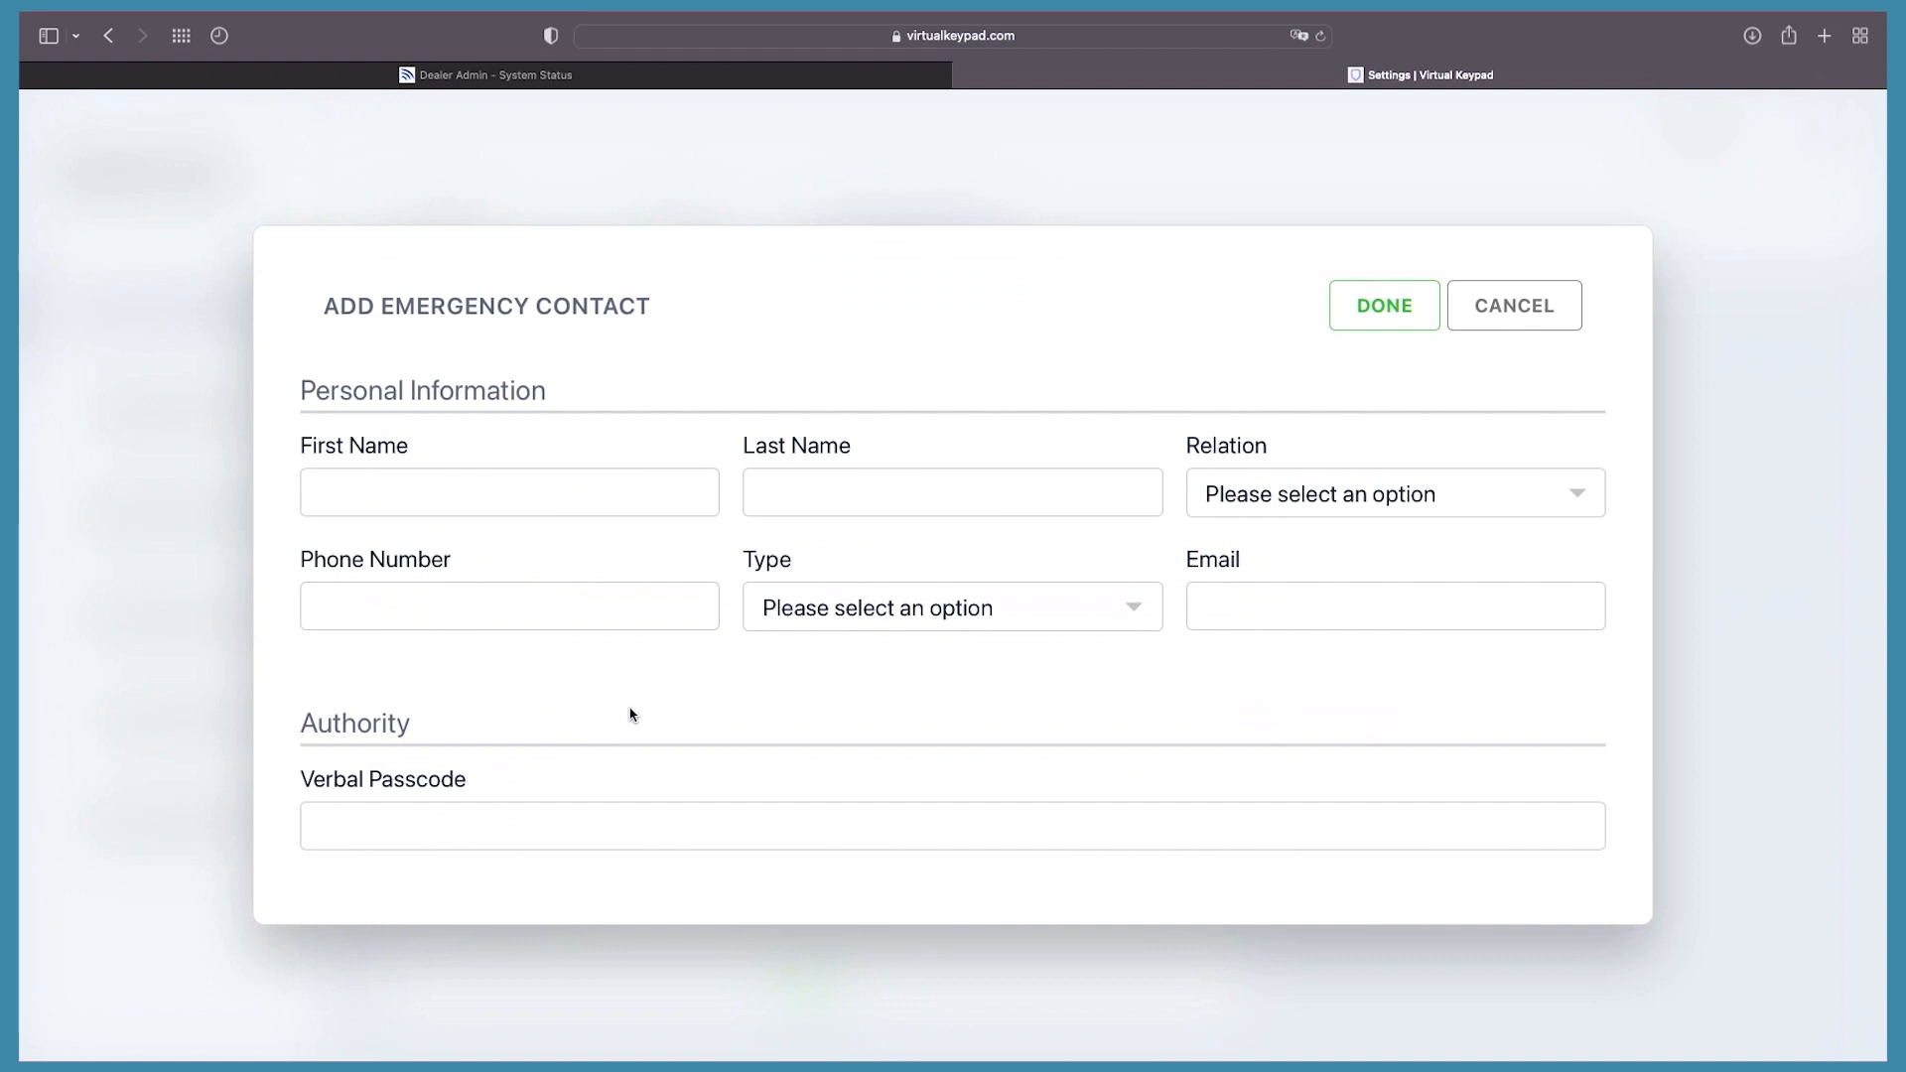
{"action": "key", "text": "Escape"}
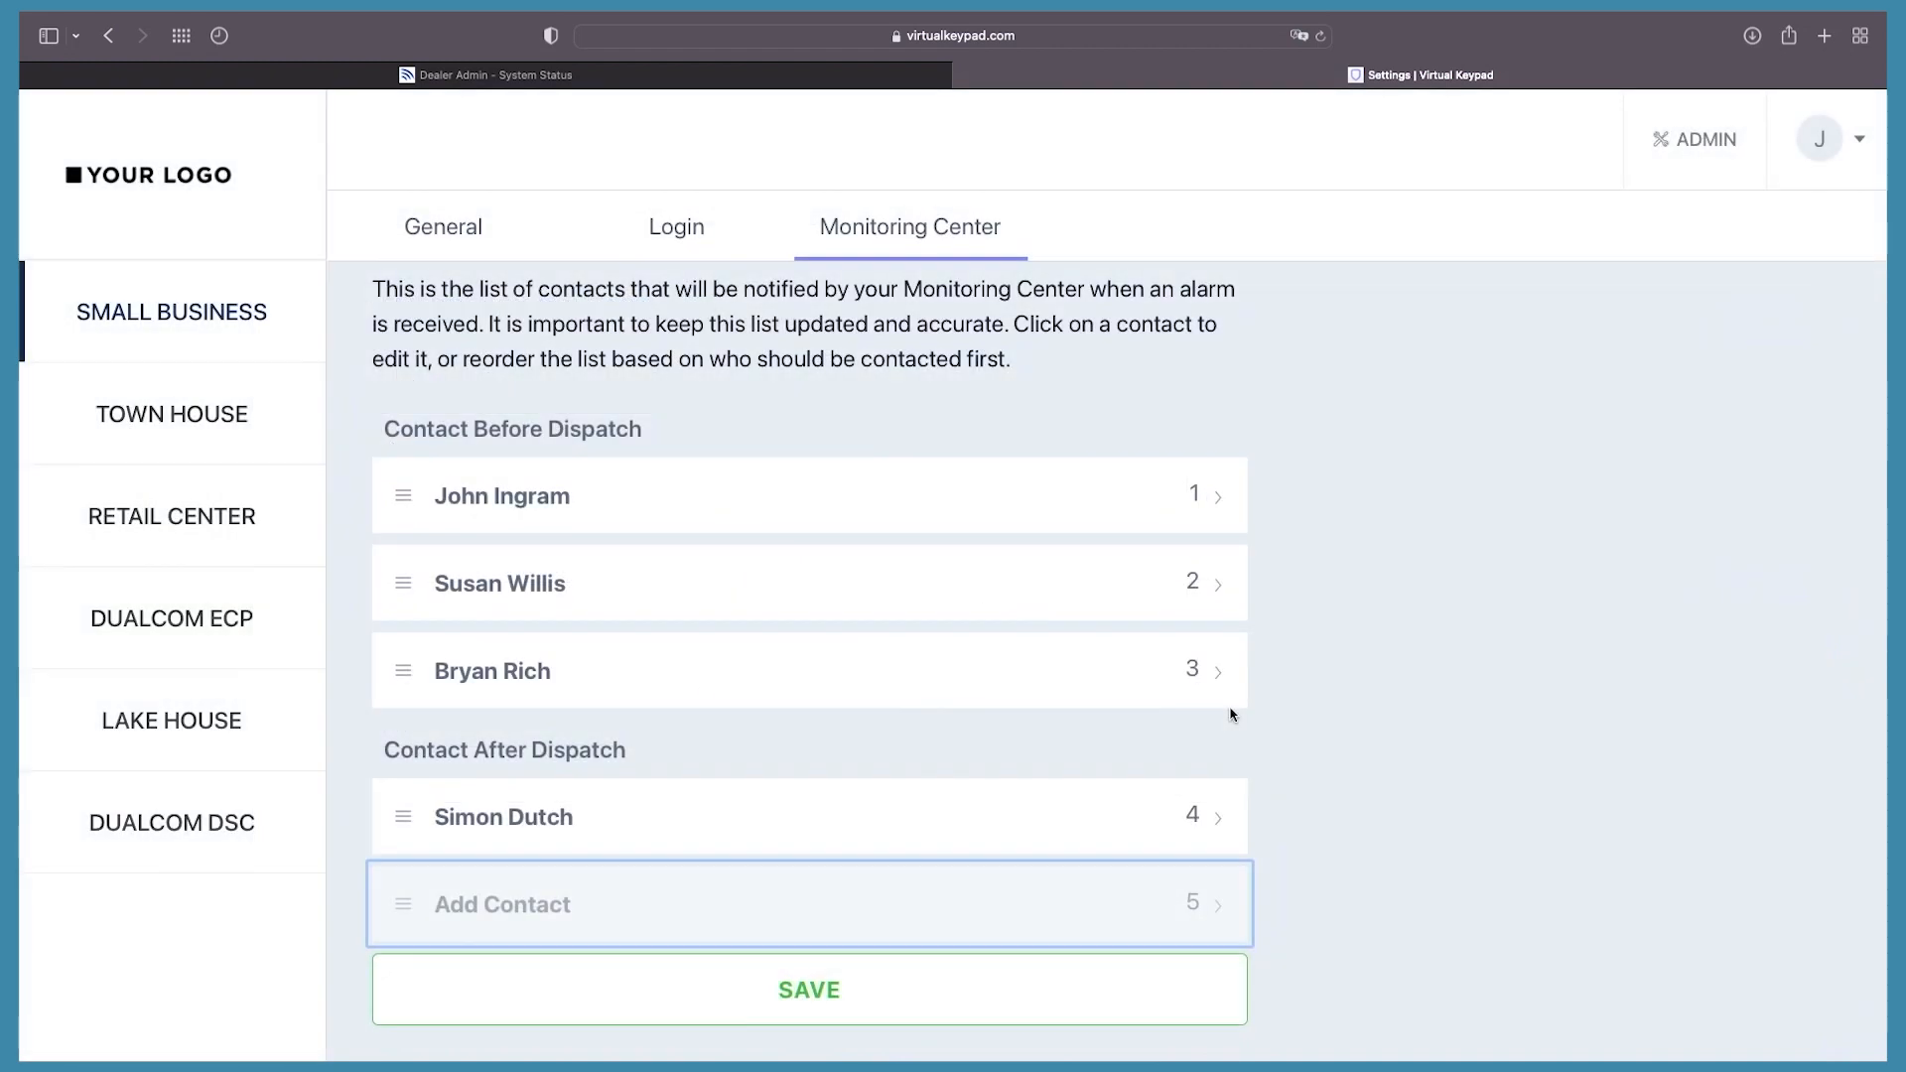
{"action": "left_click", "coordinate": [790, 1018]}
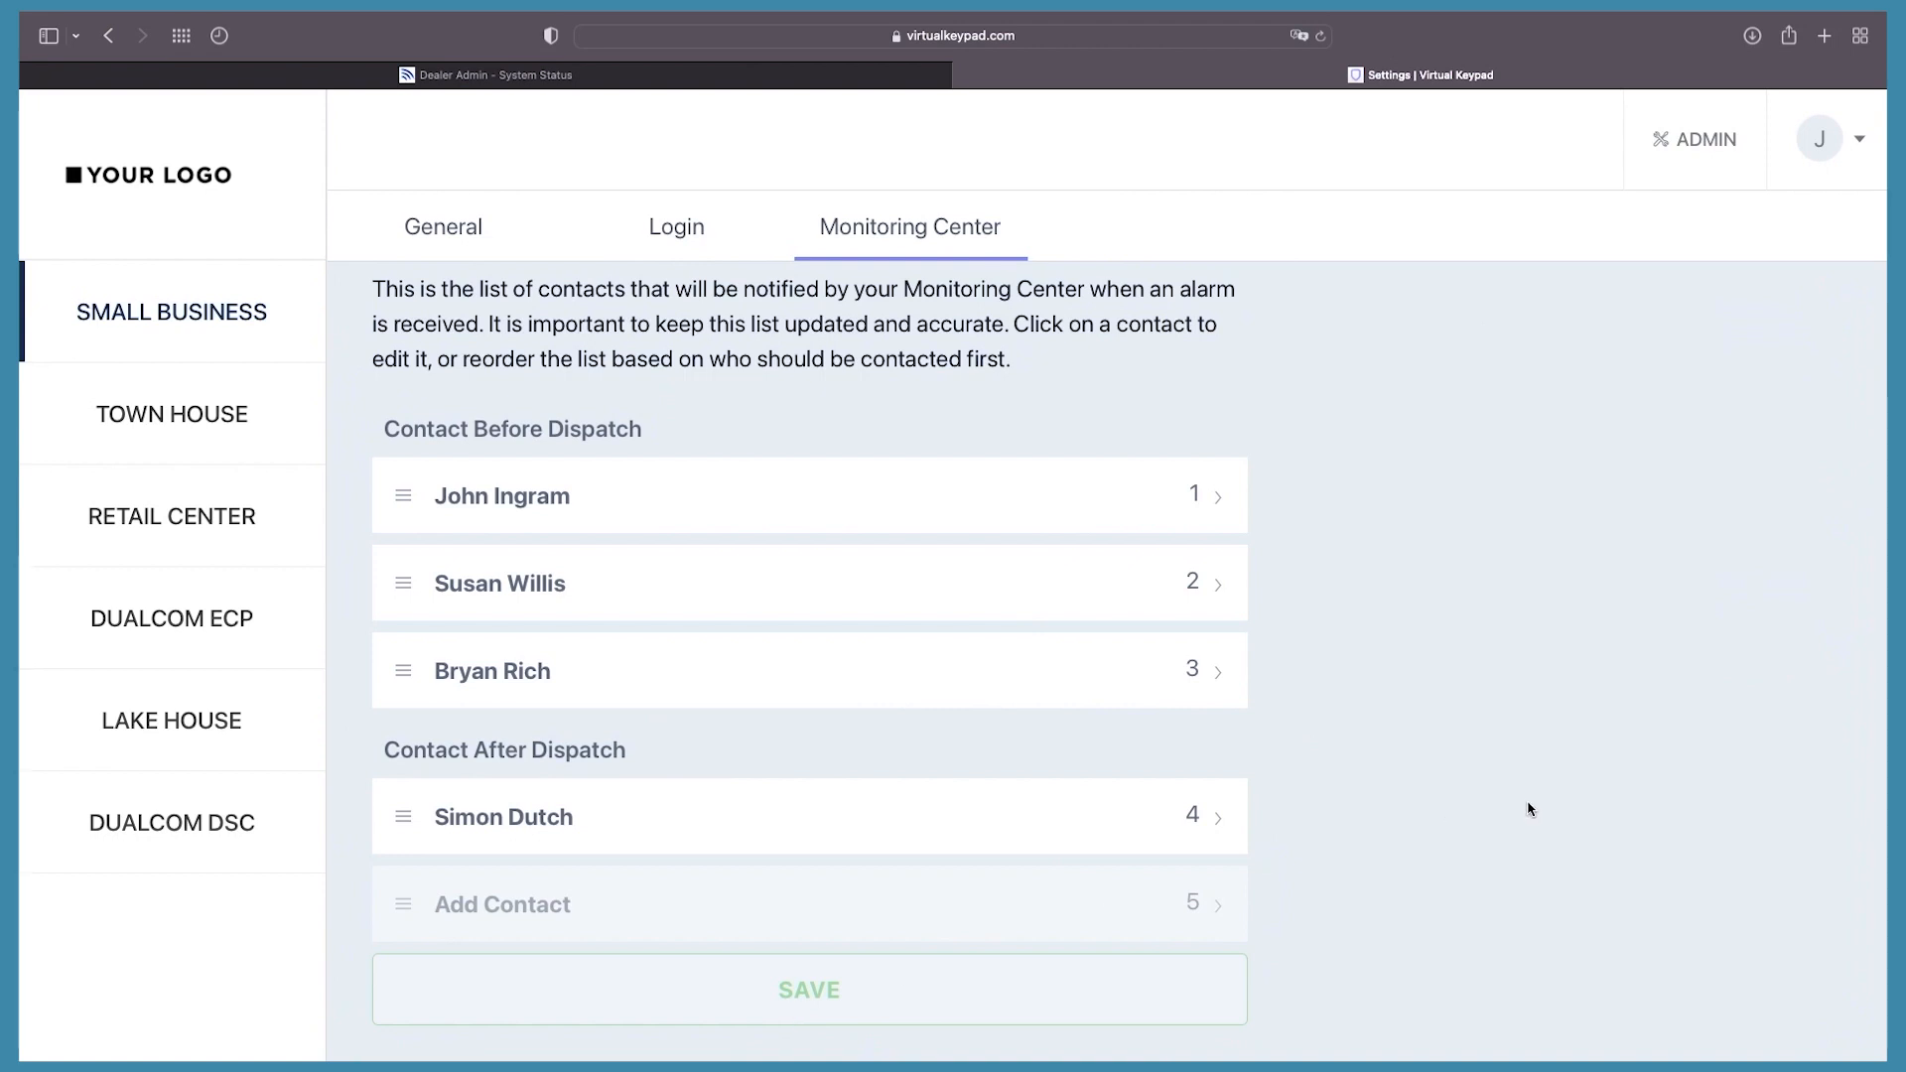